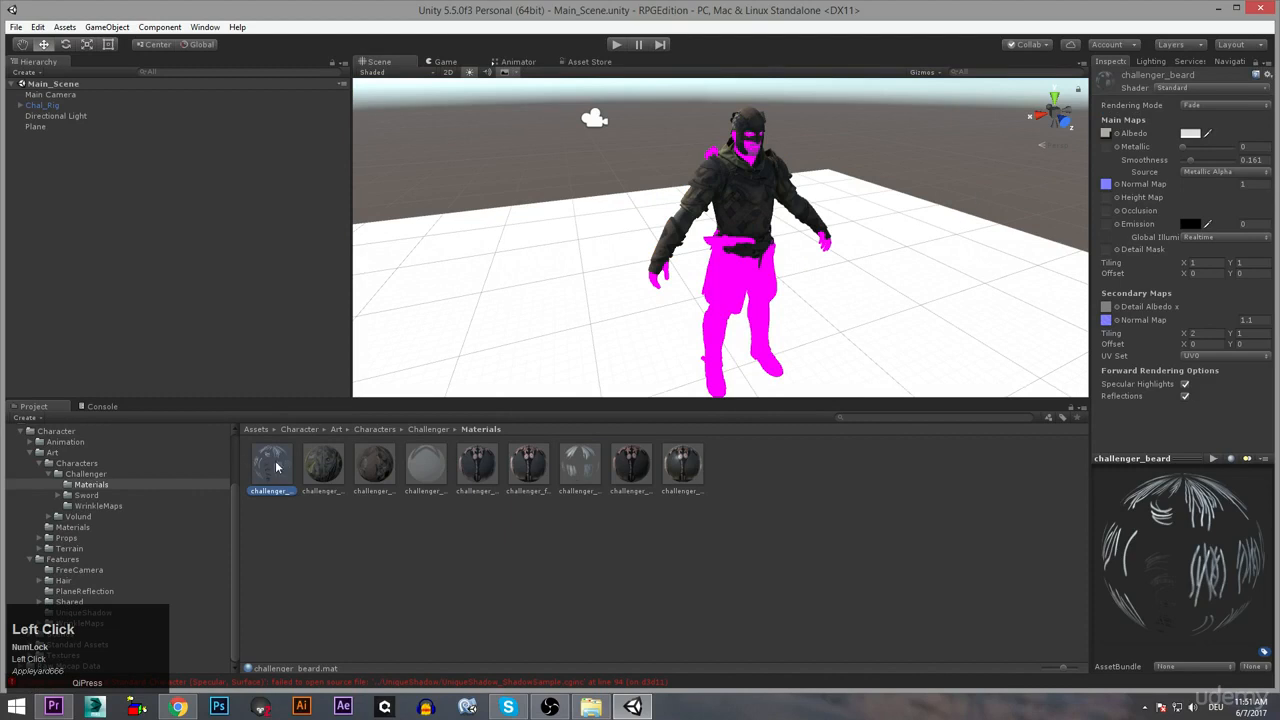
Change the shader of the challenger_body2 and challenger_eye_wetness materials to Standard
left_click(344, 462)
left_click(376, 465)
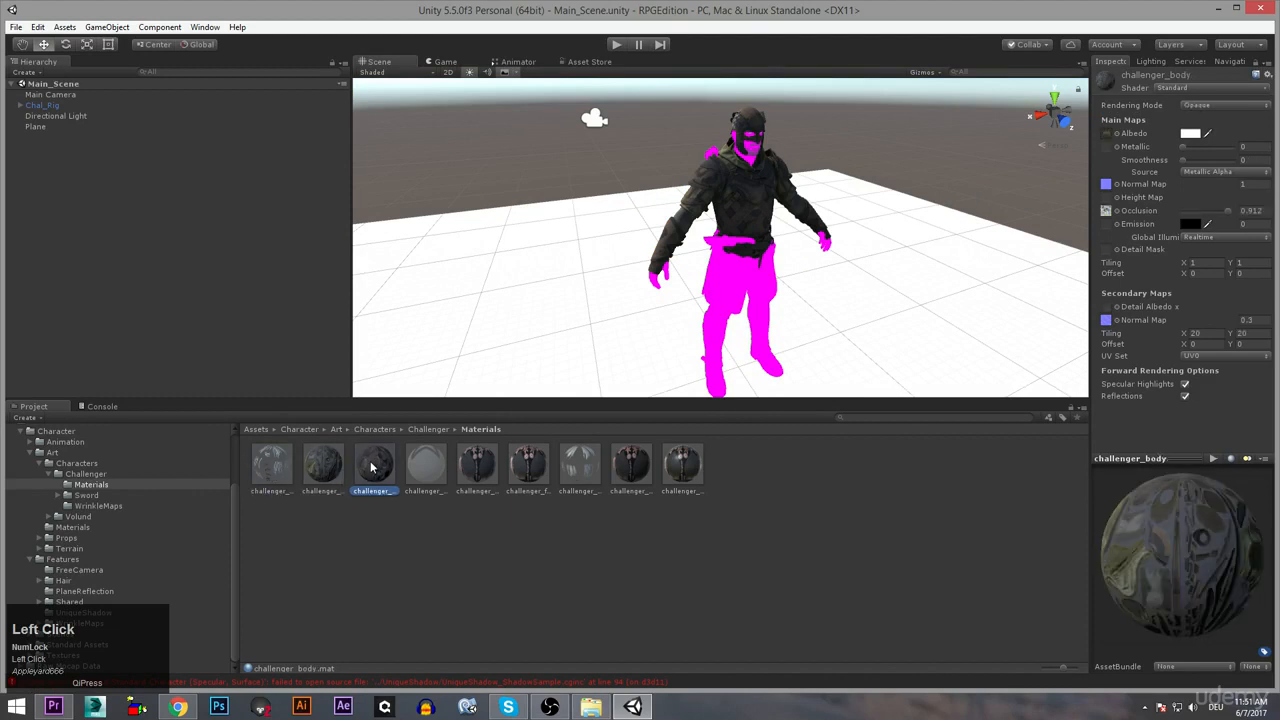
left_click(1224, 88)
left_click(1140, 116)
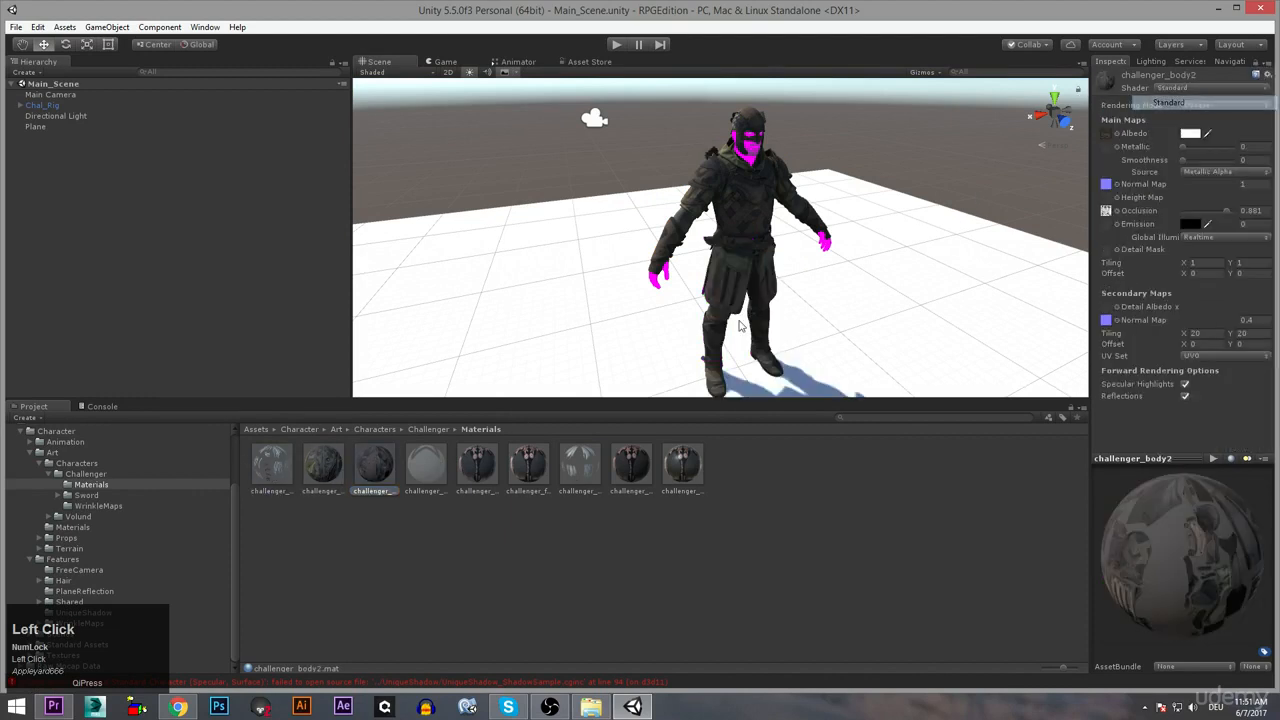
left_click(446, 454)
left_click(1176, 88)
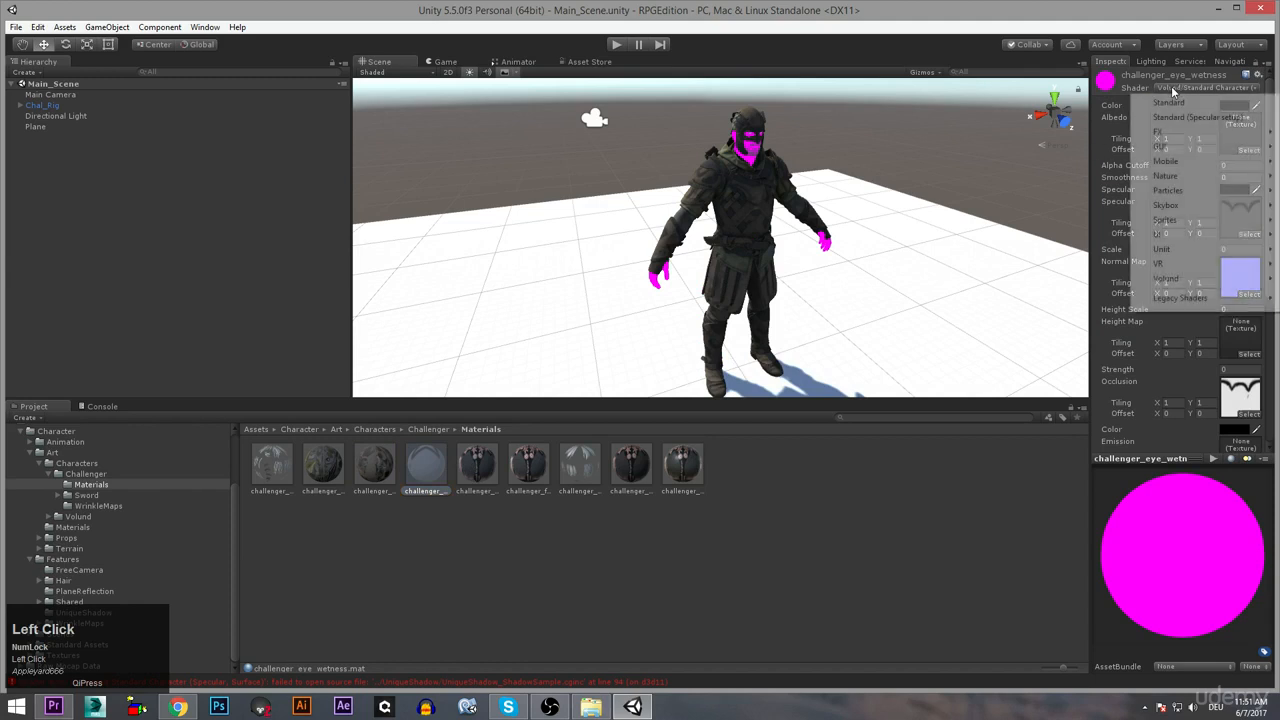
left_click(1145, 116)
Change the shader to Standard on challenger_fingers and on the material between it and challenger_eye_wetness
left_click(477, 463)
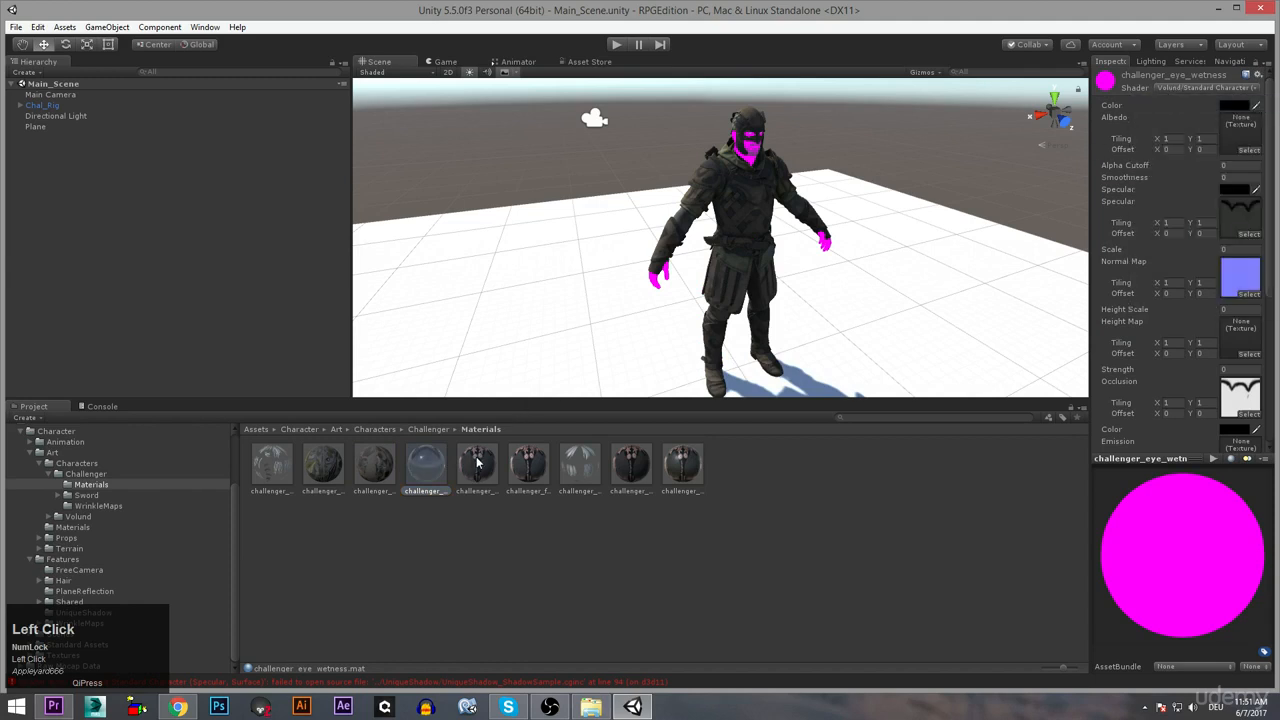
left_click(1190, 88)
left_click(1145, 116)
left_click(528, 463)
left_click(1190, 88)
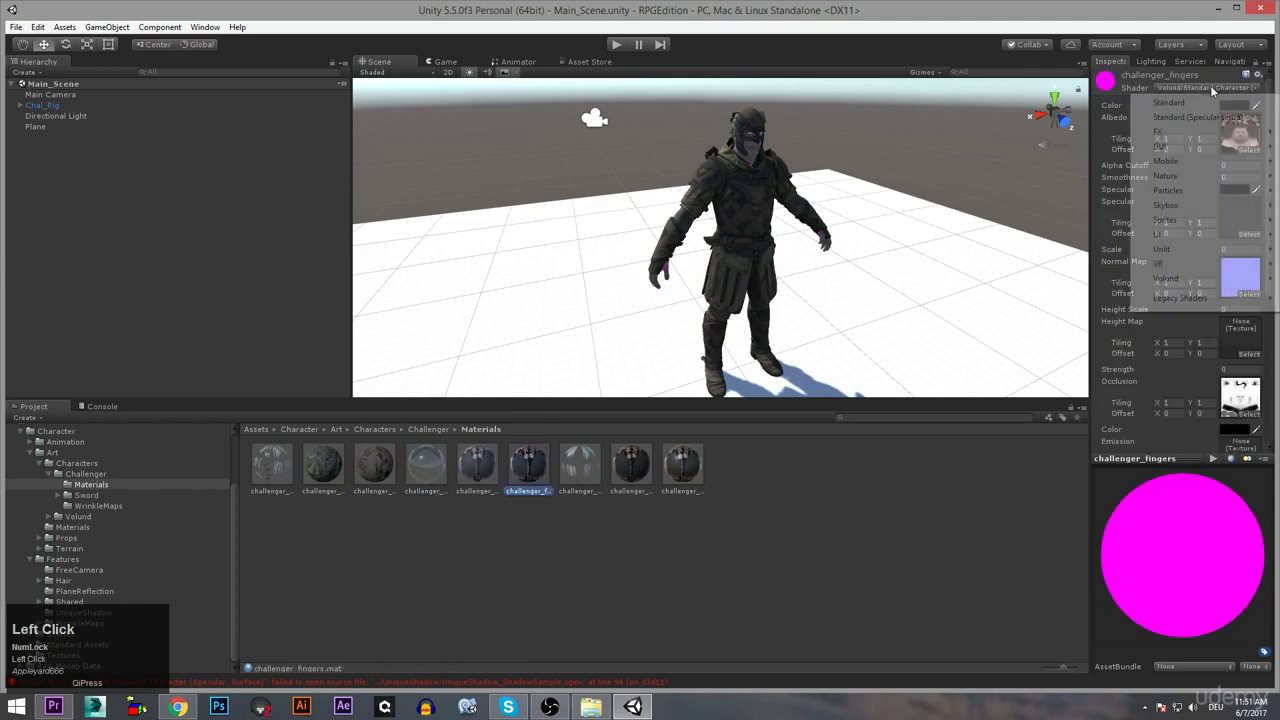
left_click(1150, 100)
Change the shader of the challenger_head and challenger_teeth materials to Standard
left_click(580, 463)
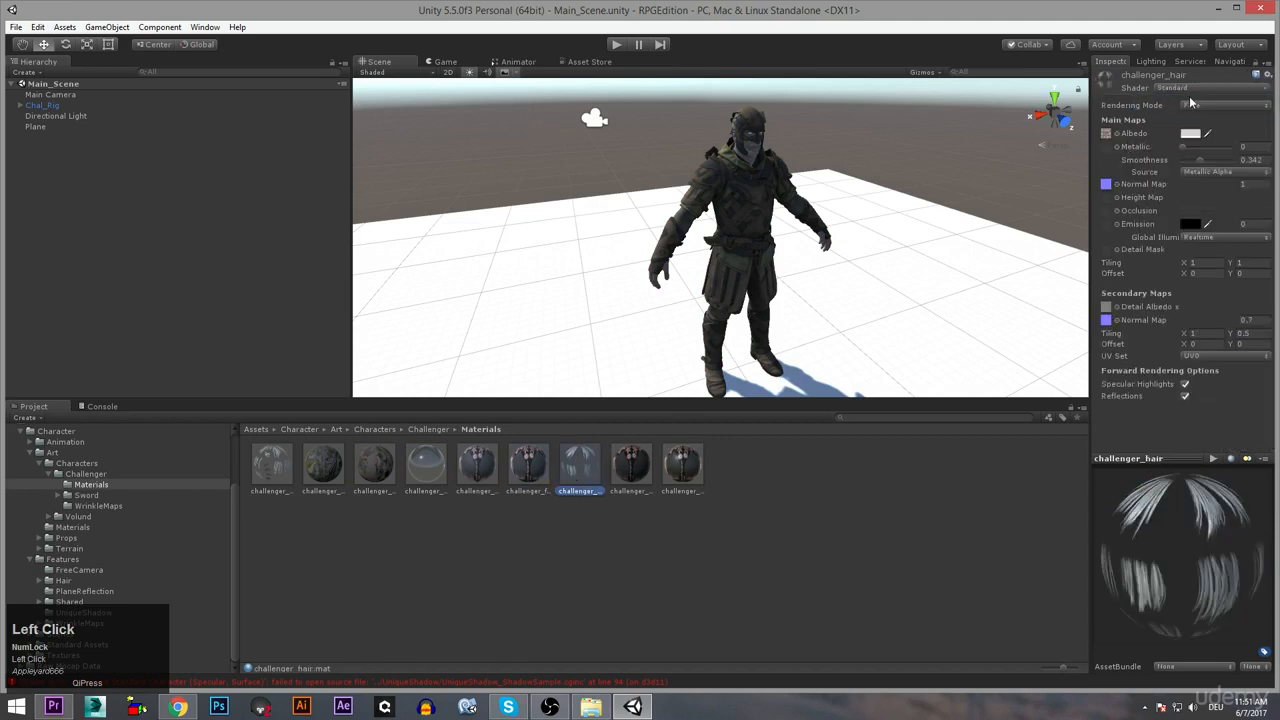
left_click(645, 458)
left_click(1195, 88)
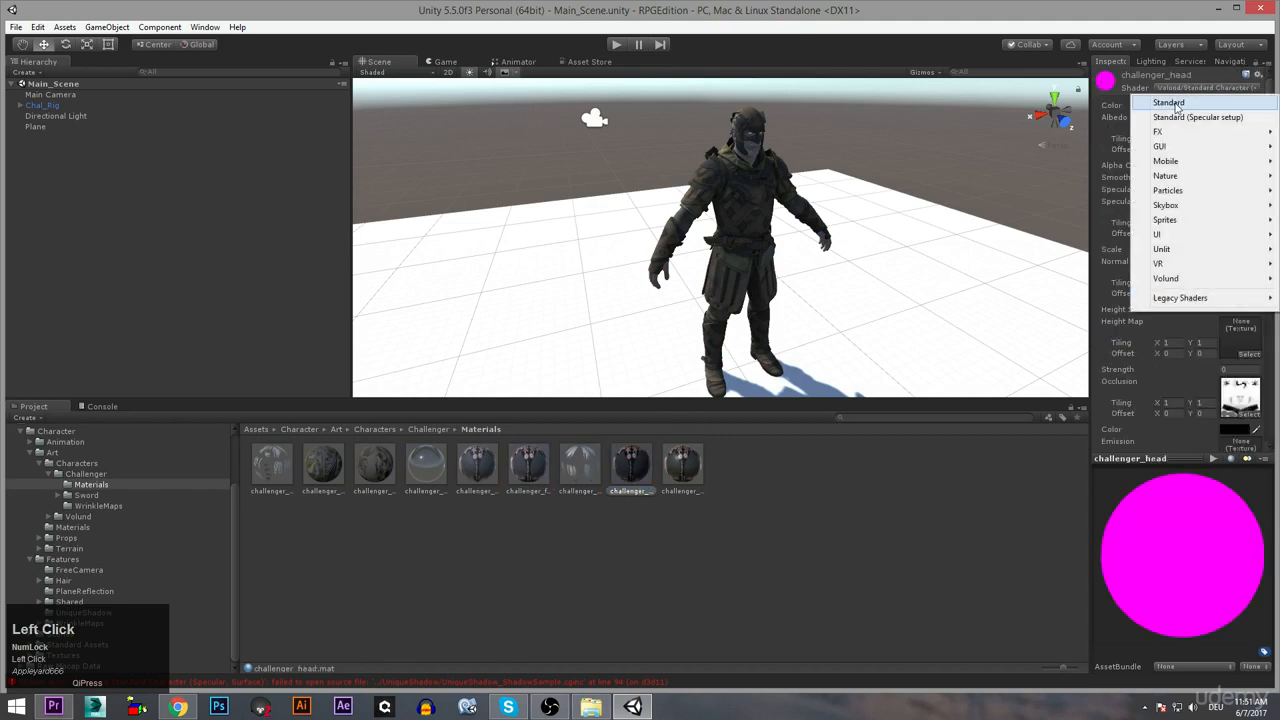
left_click(1150, 100)
left_click(683, 465)
left_click(1192, 88)
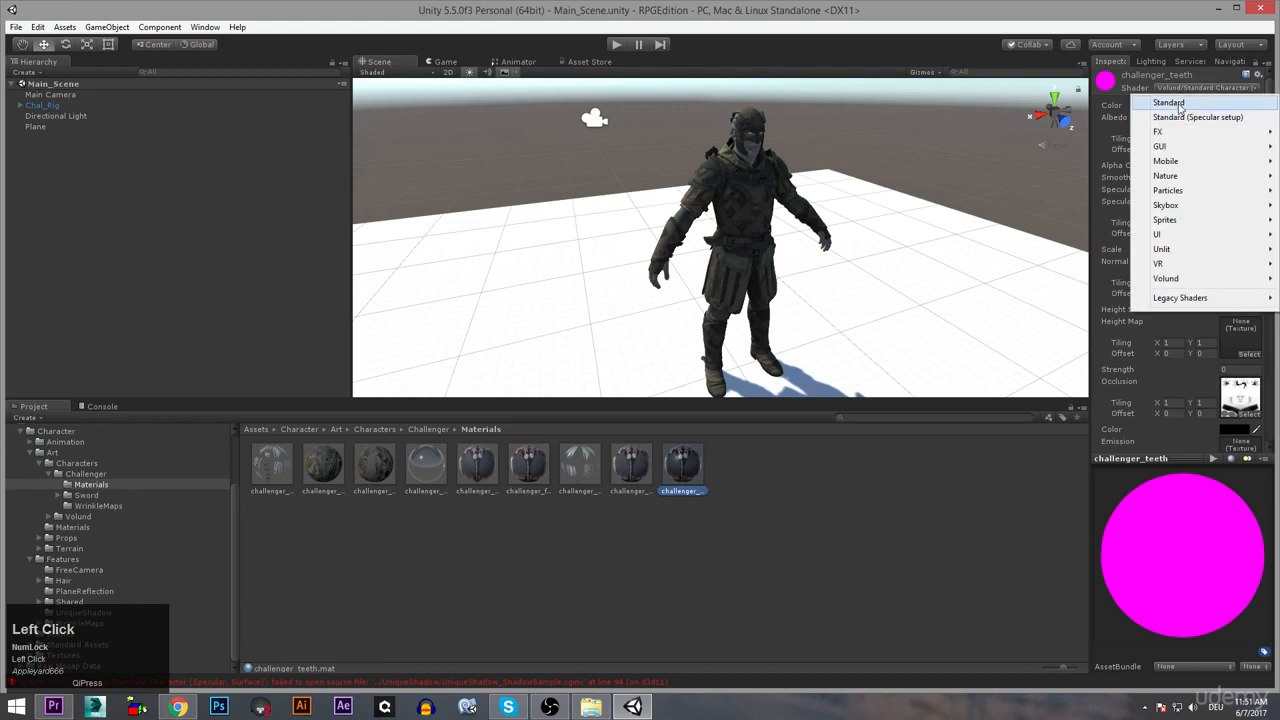
left_click(1160, 102)
left_click_drag(560, 150, 449, 140, "alt")
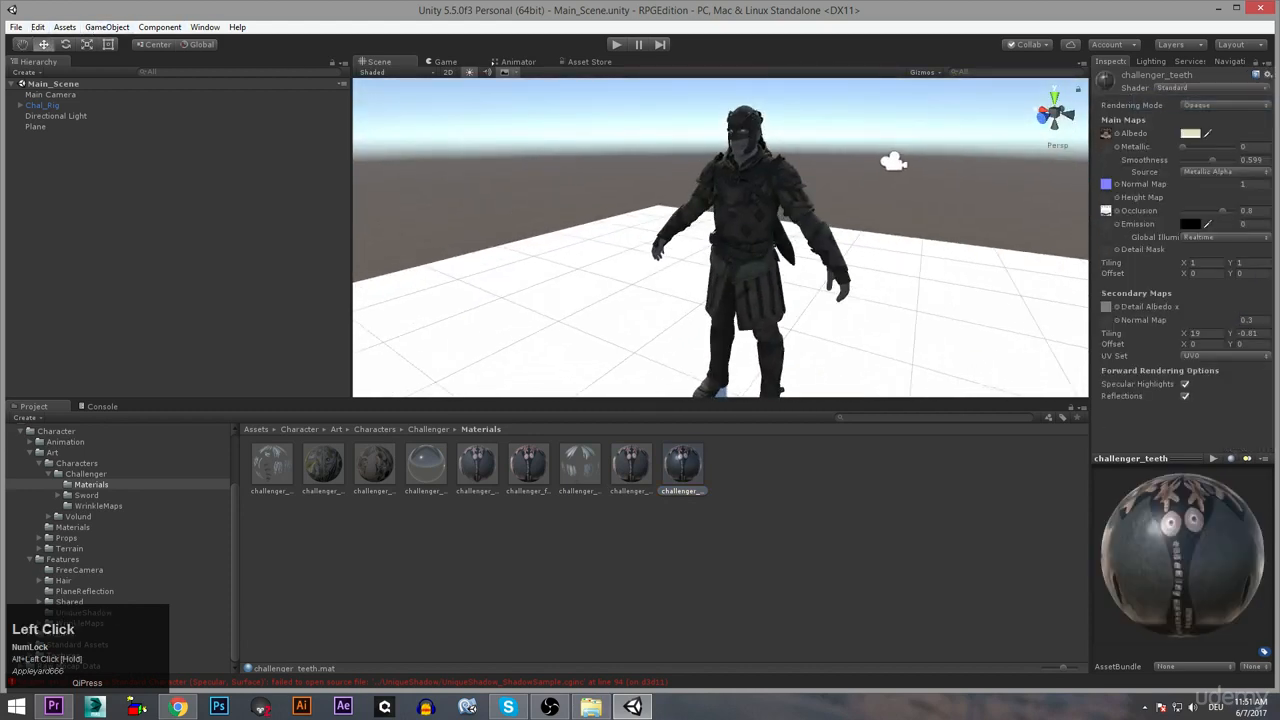
Save the project with the updated character materials
left_click(15, 27)
left_click(15, 27)
left_click(37, 27)
mouse_move(15, 27)
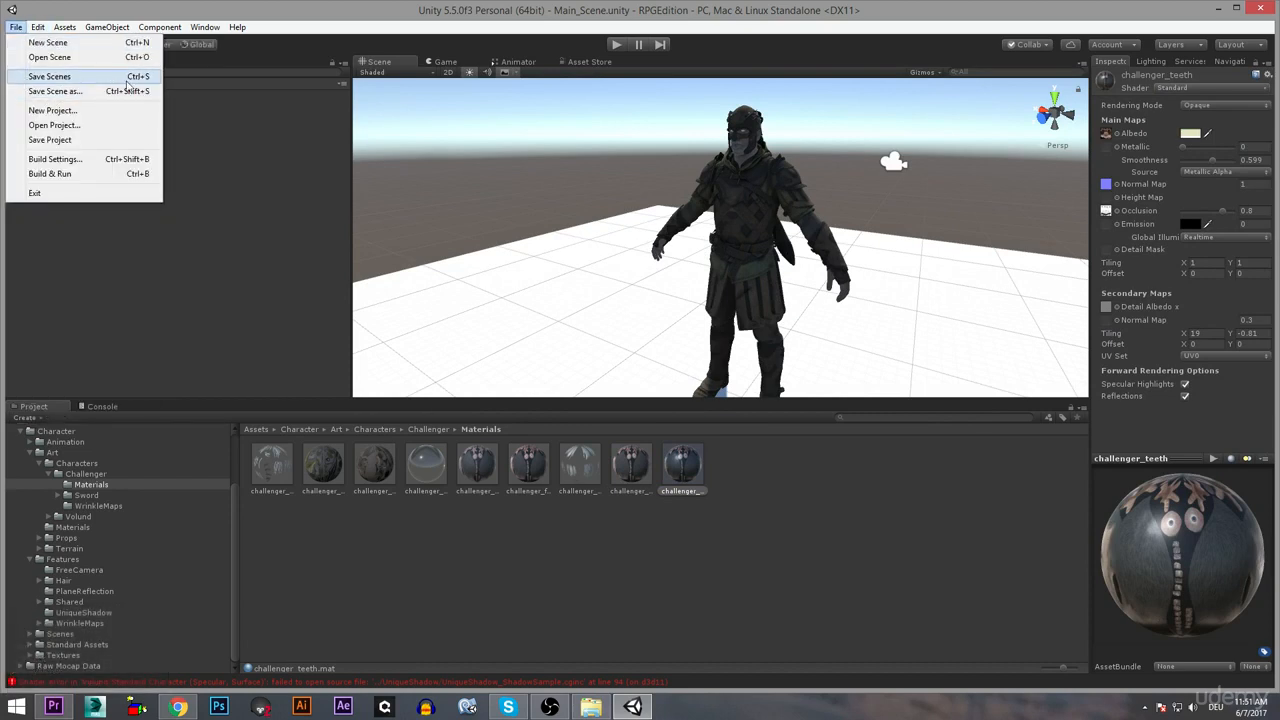
left_click(45, 139)
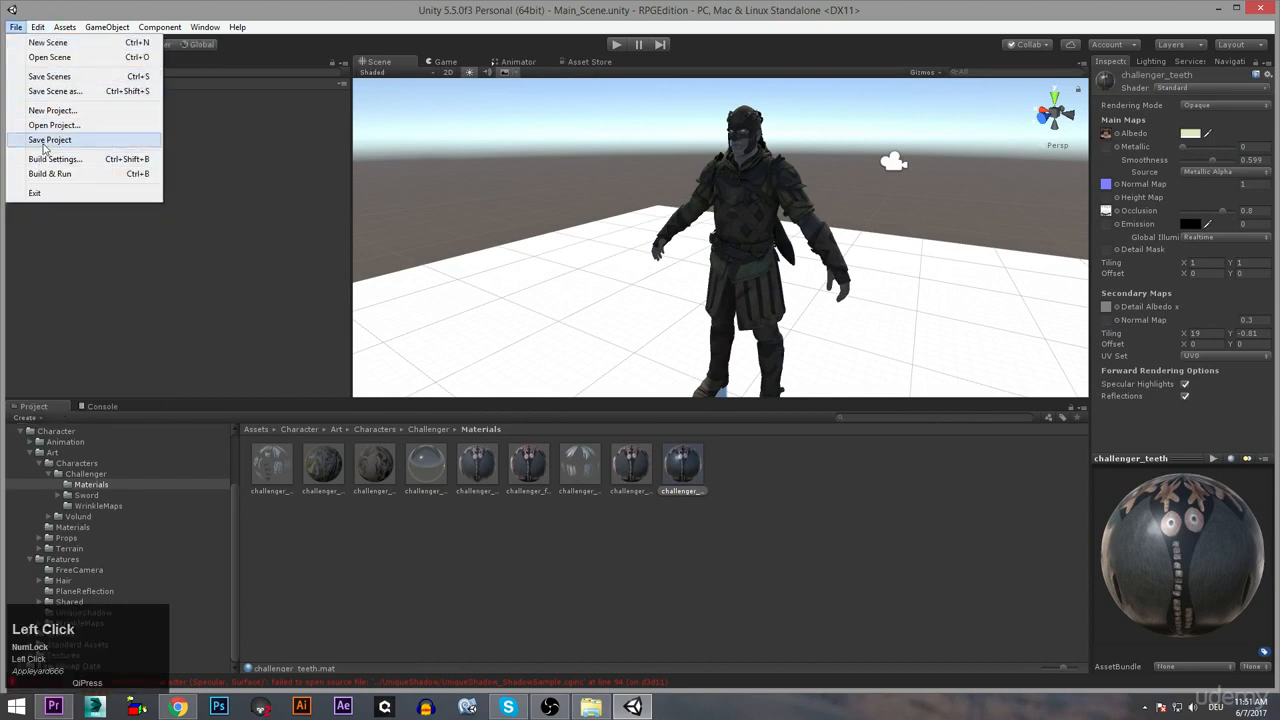
Collapse the Art, Features and Character folders in the project tree and open the Raw Mocap Data folder
left_click_drag(594, 212, 667, 257, "alt")
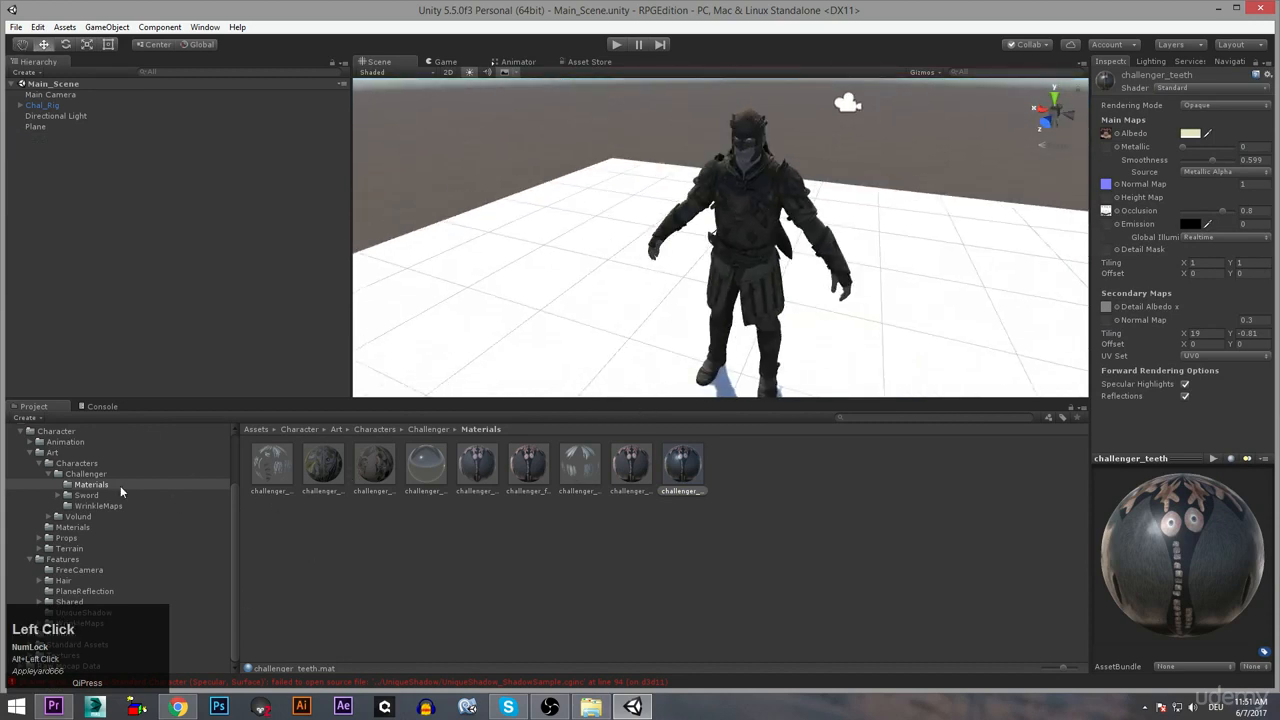
left_click(30, 452)
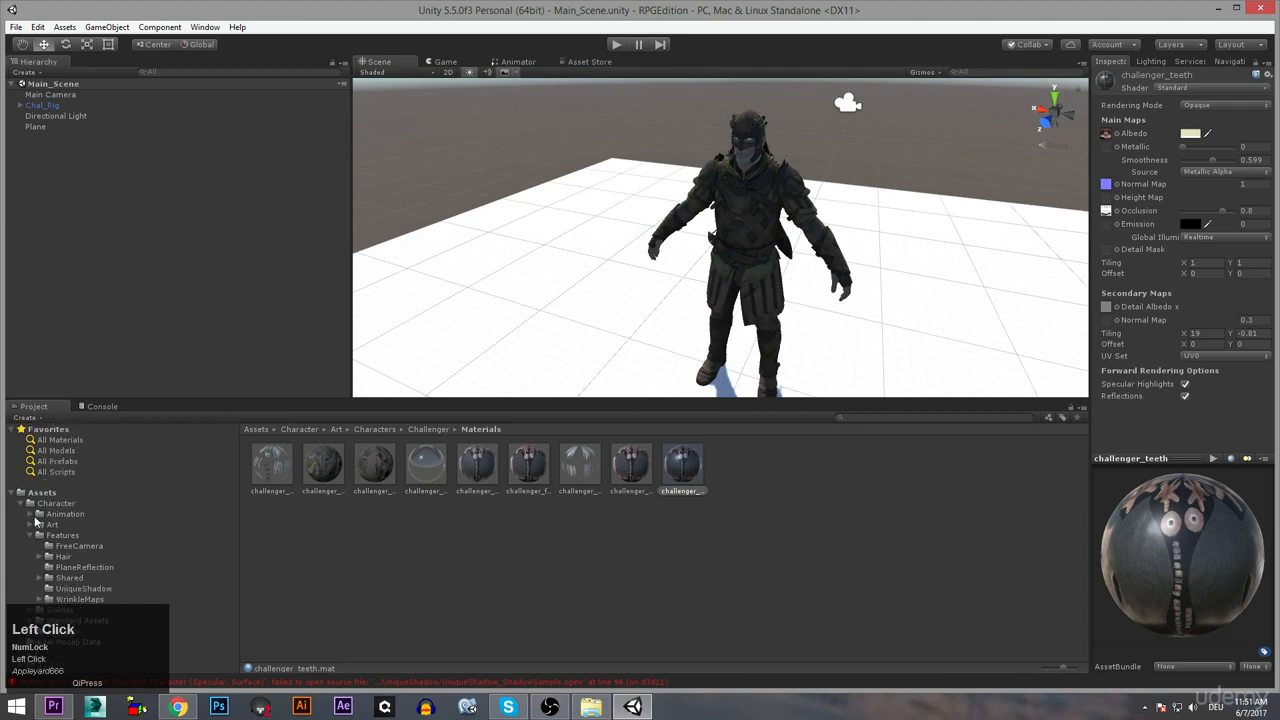
left_click(29, 536)
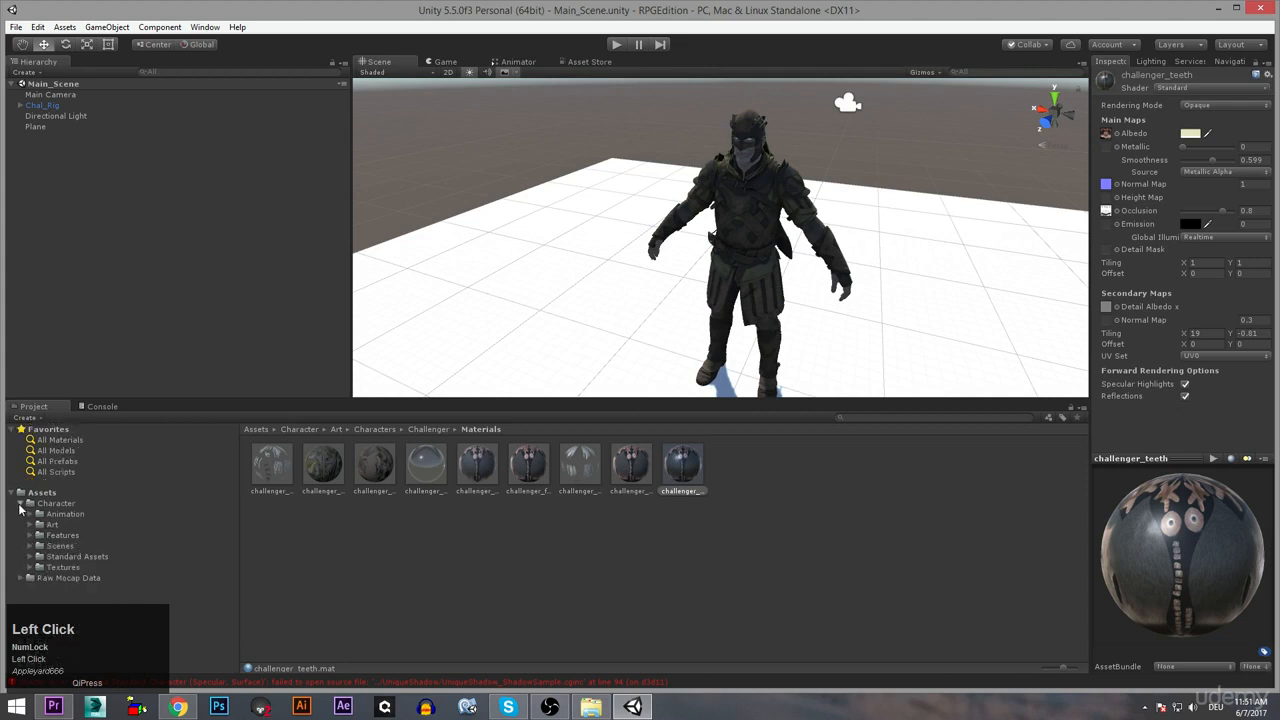
left_click(21, 504)
left_click(86, 516)
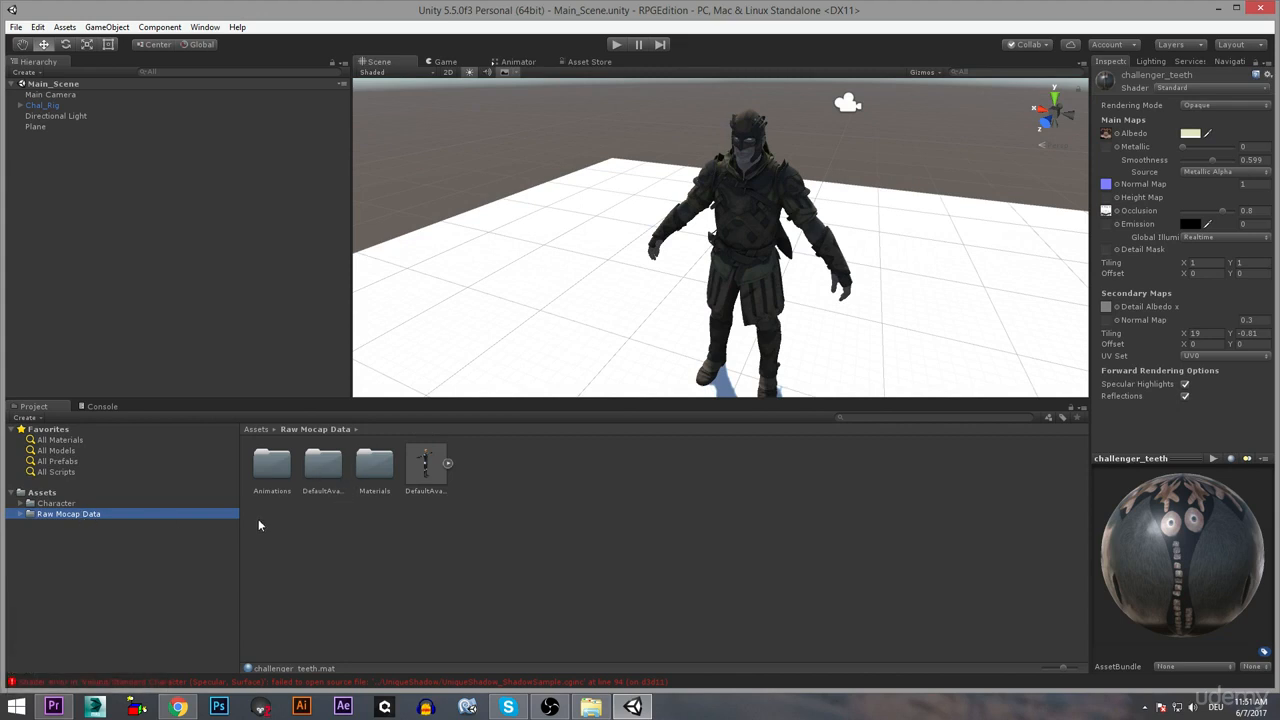
left_click(338, 487)
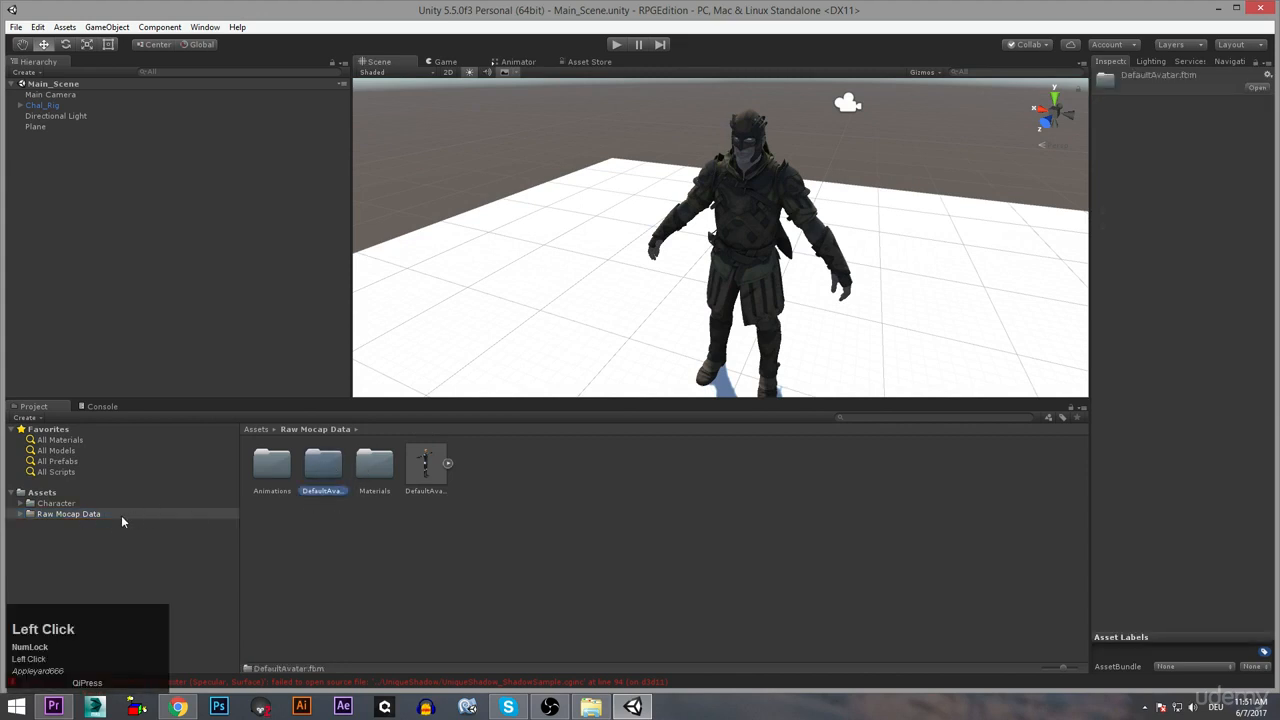
left_click(90, 515)
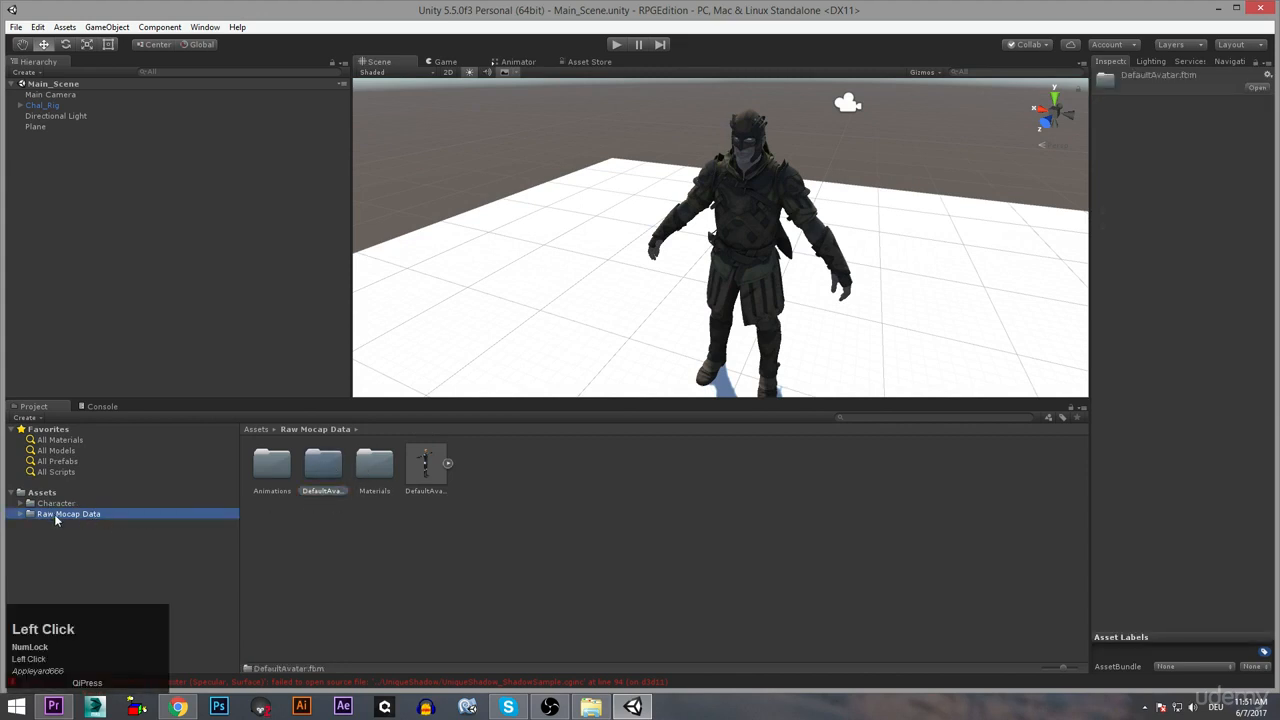
Rename the Raw Mocap Data folder in Assets as Animations
left_click(90, 492)
left_click(322, 488)
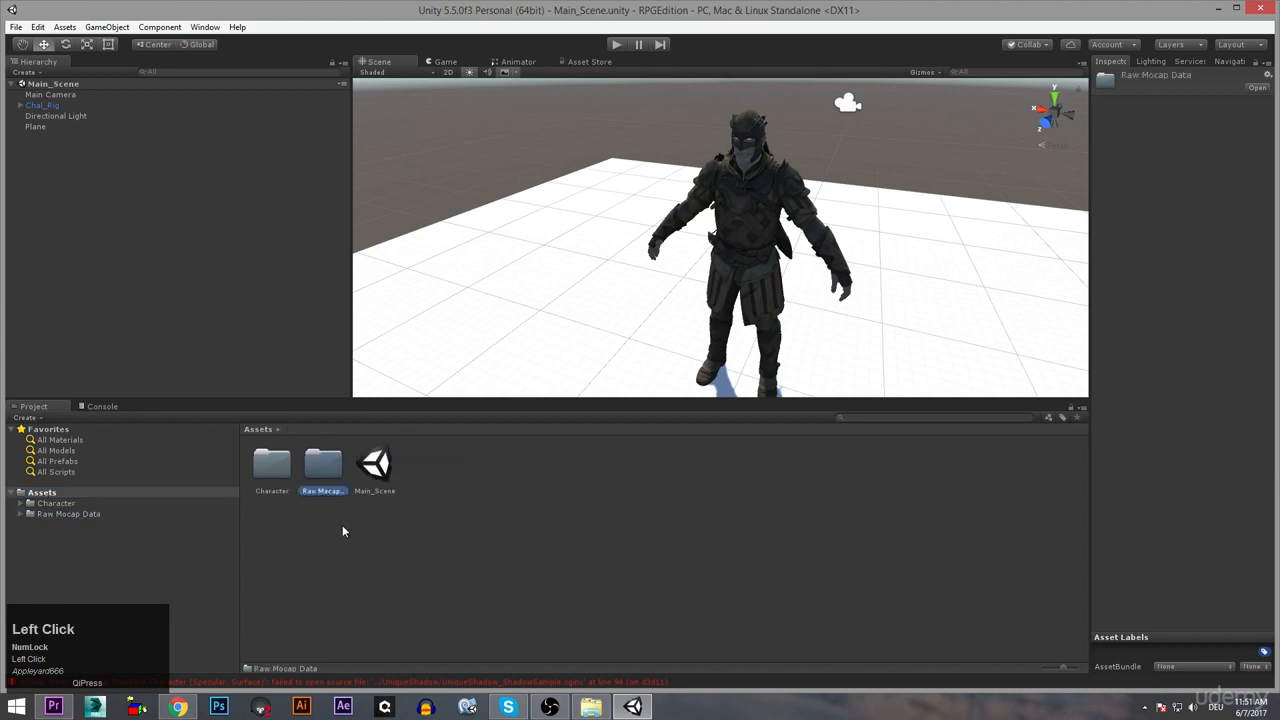
type("Animations")
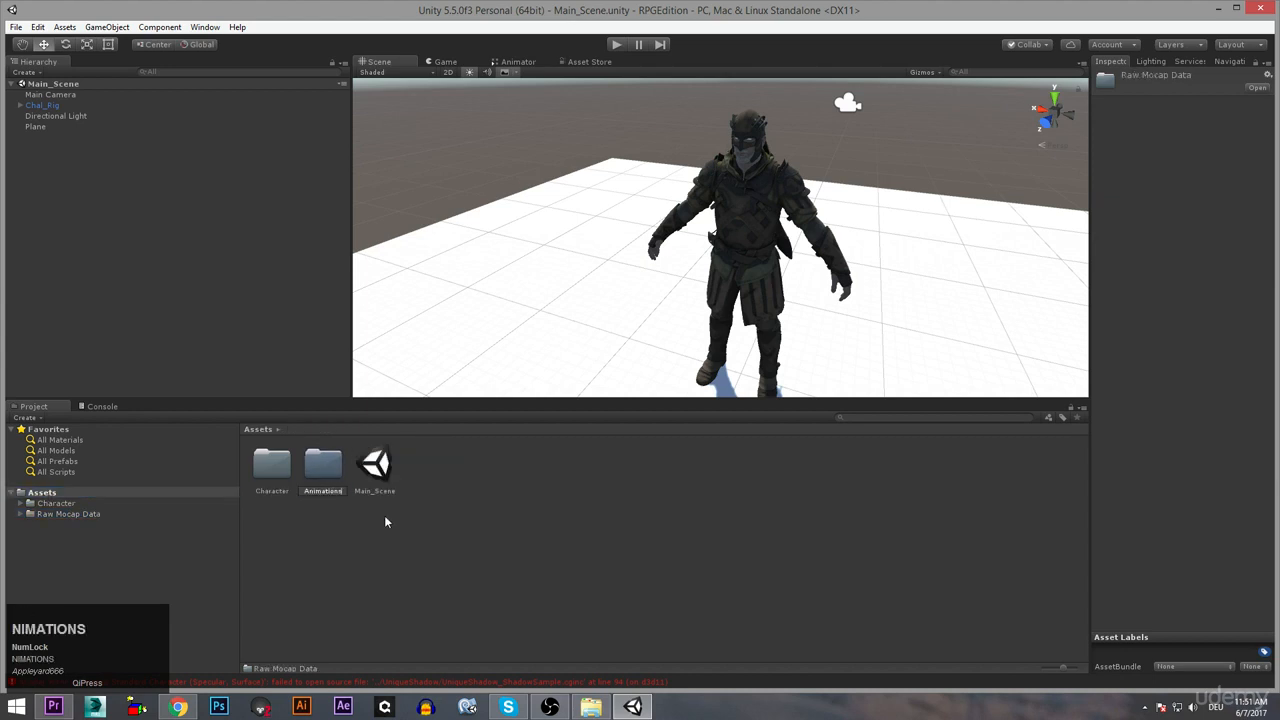
key("Return")
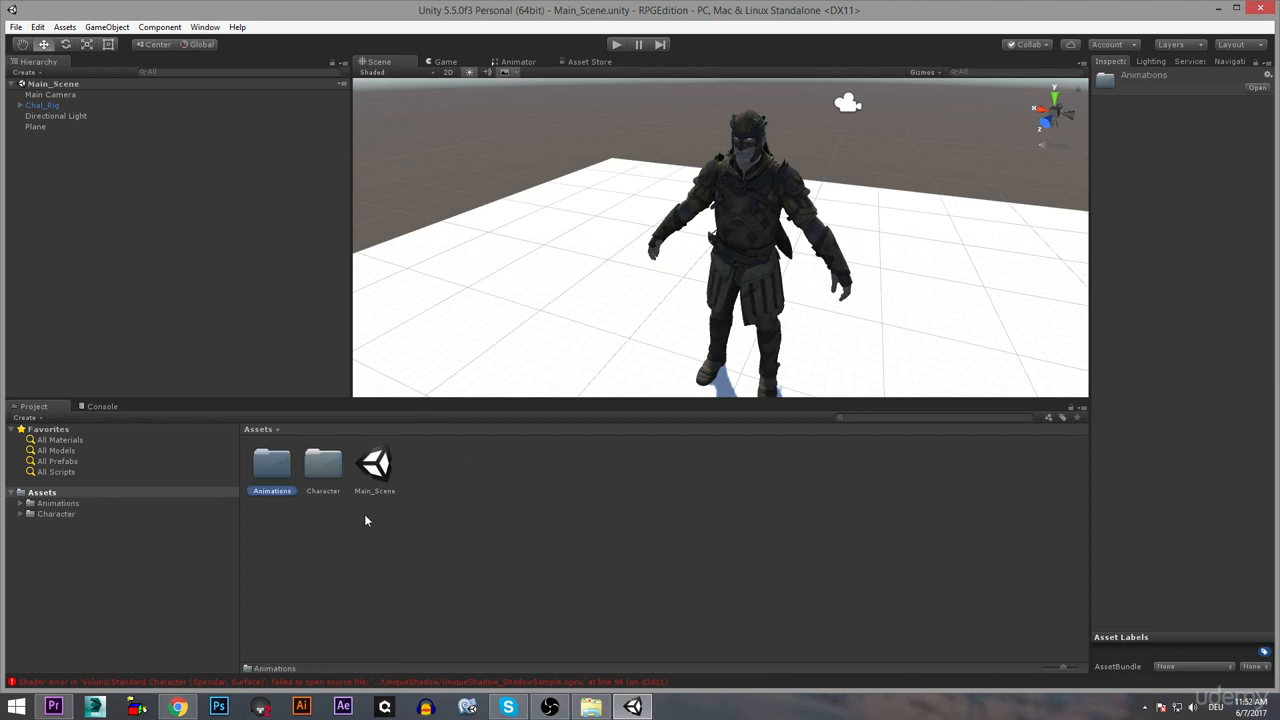
Create a folder named Scenes in Assets and move the Main_Scene file into it
left_click(376, 510)
right_click(477, 460)
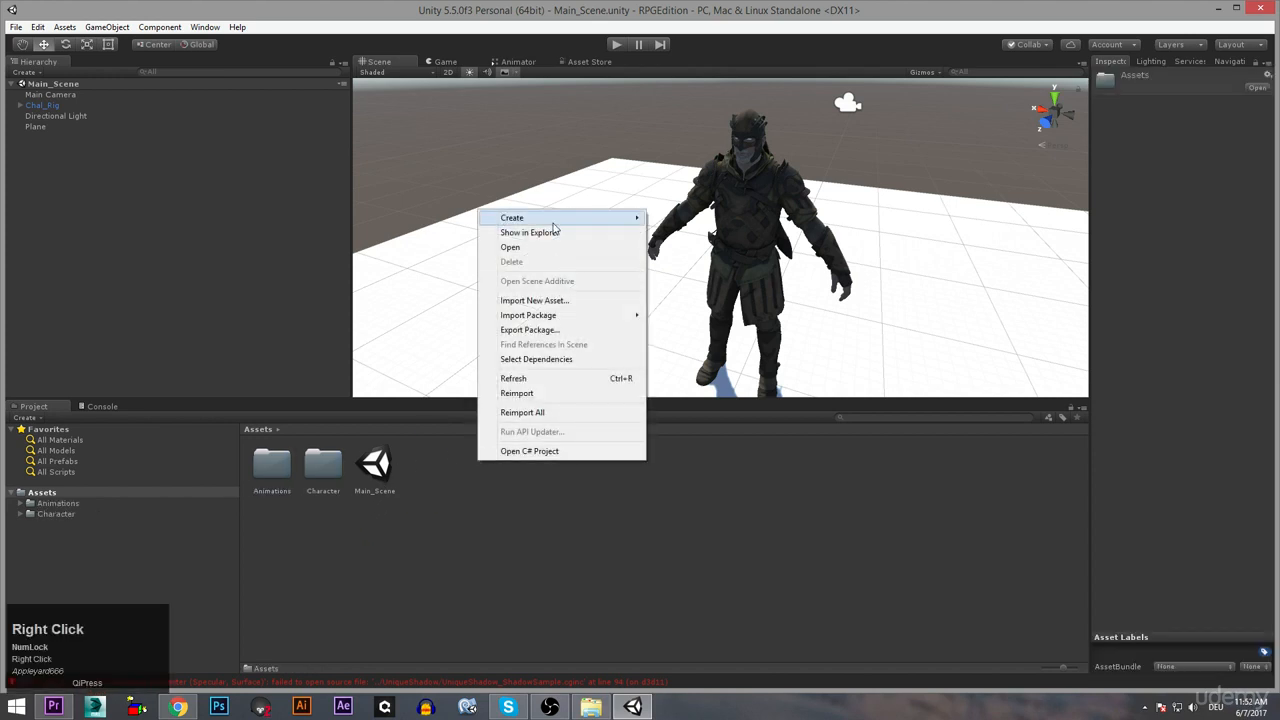
mouse_move(520, 218)
left_click(755, 219)
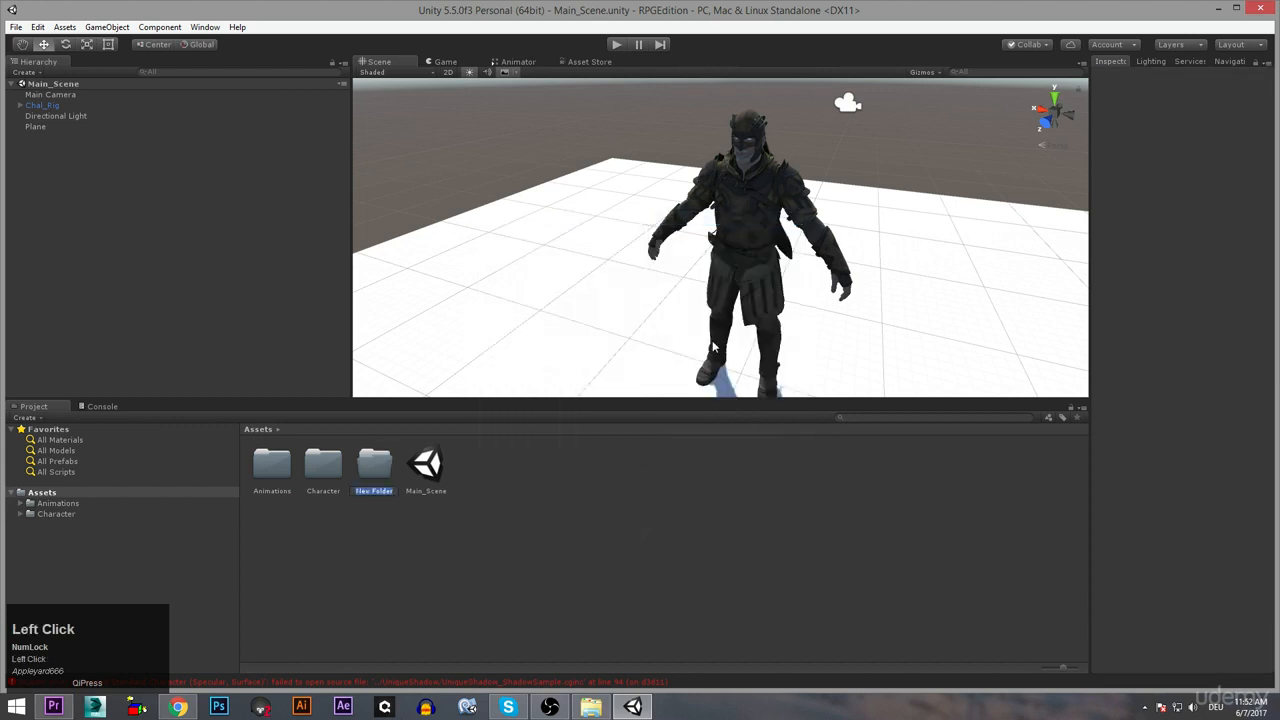
key("BackSpace")
type("S")
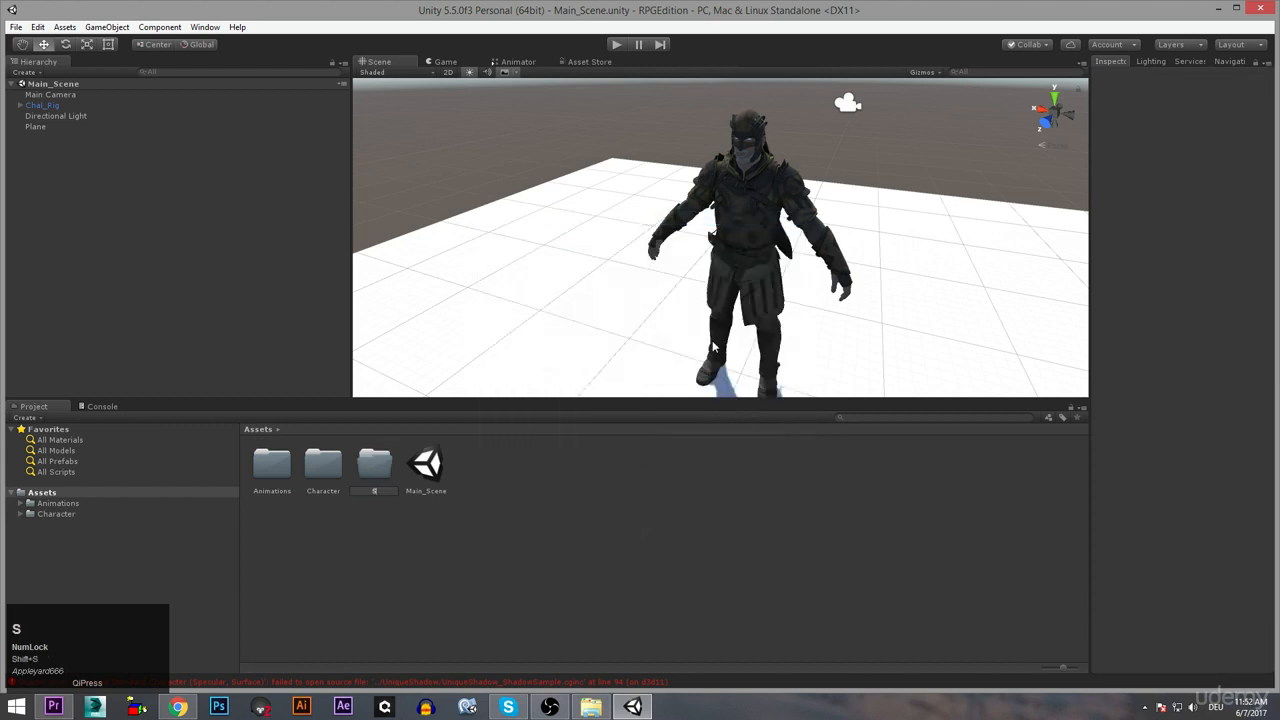
type("cenes")
key("Return")
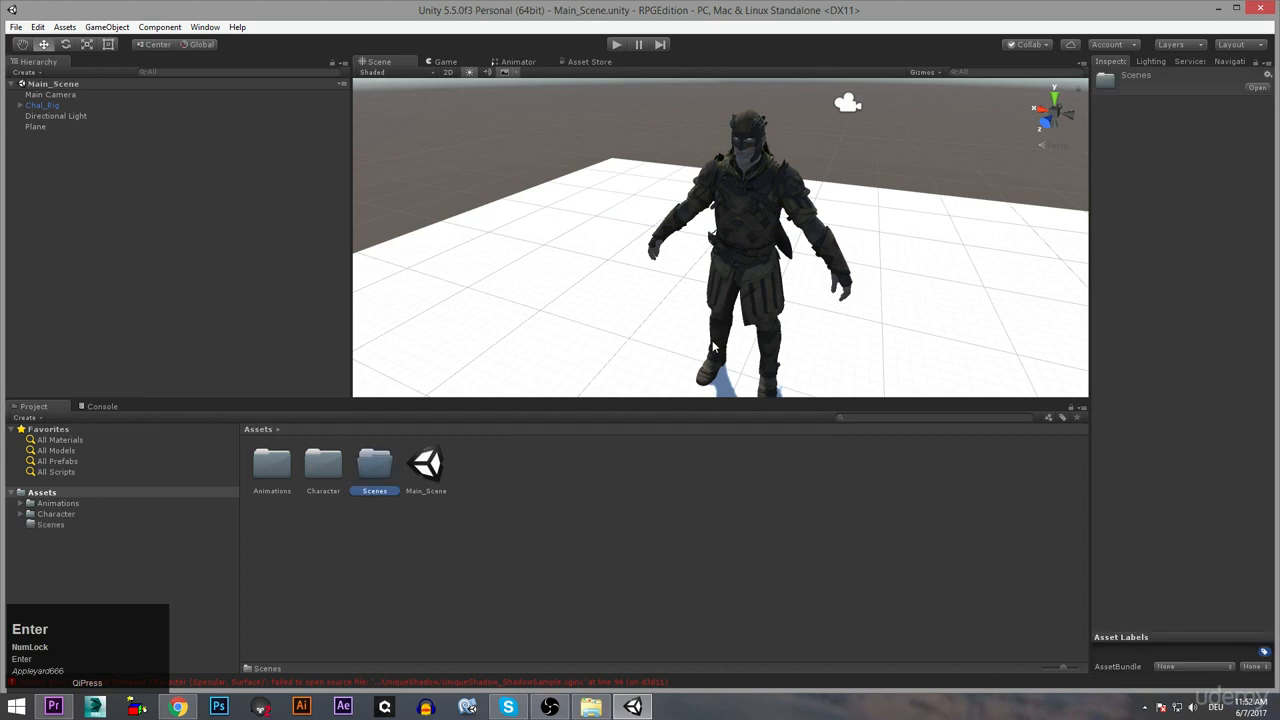
left_click_drag(426, 466, 378, 478)
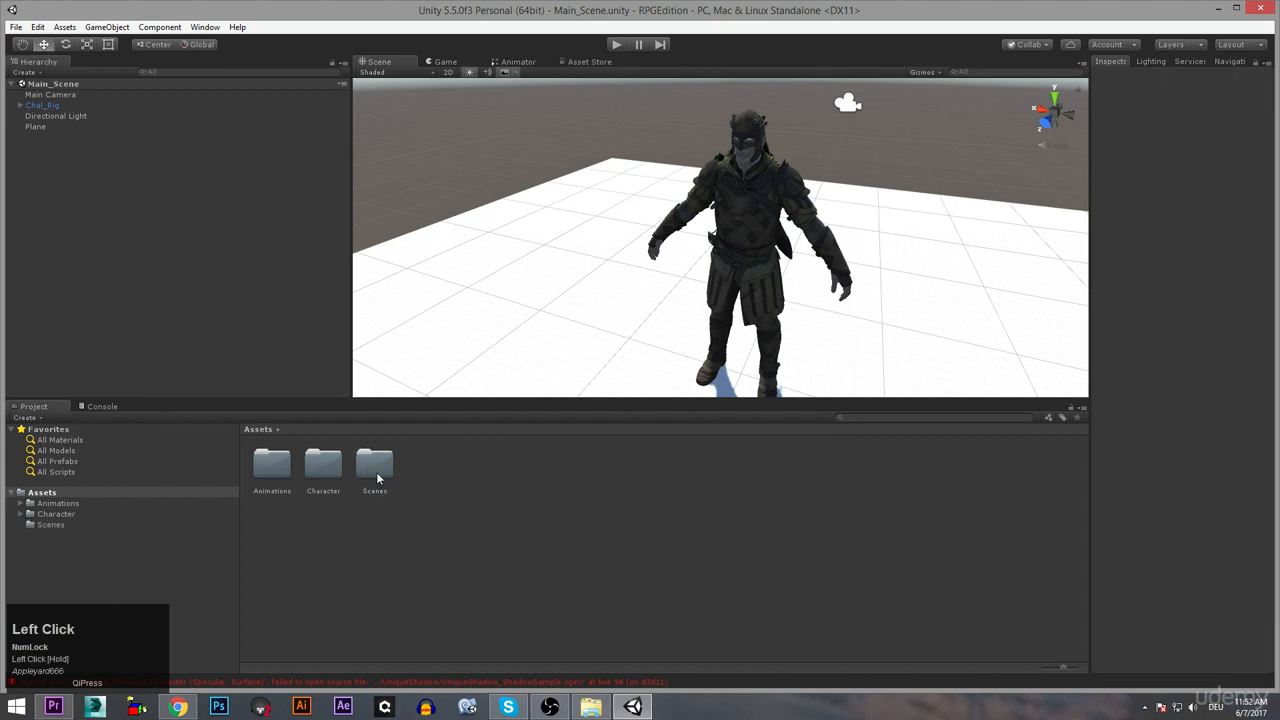
left_click(404, 522)
Open the Idle folder within the nested Animations folders
double_click(279, 466)
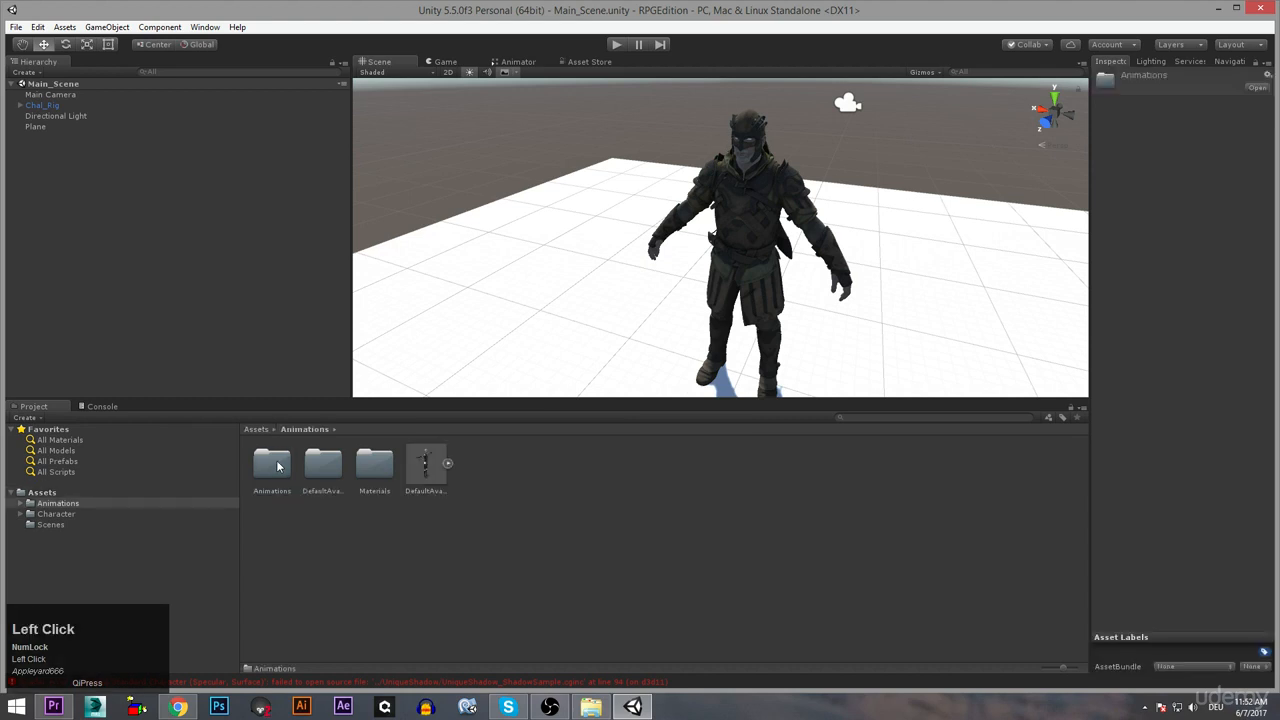
double_click(263, 466)
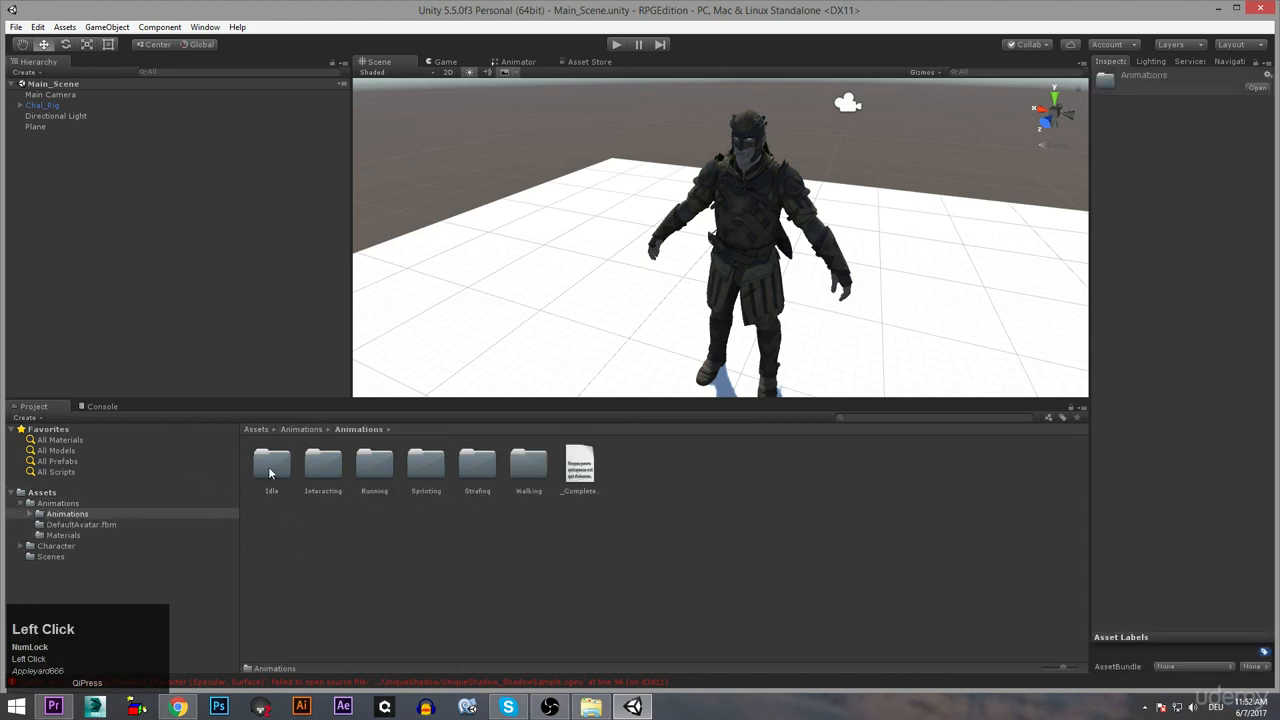
double_click(270, 465)
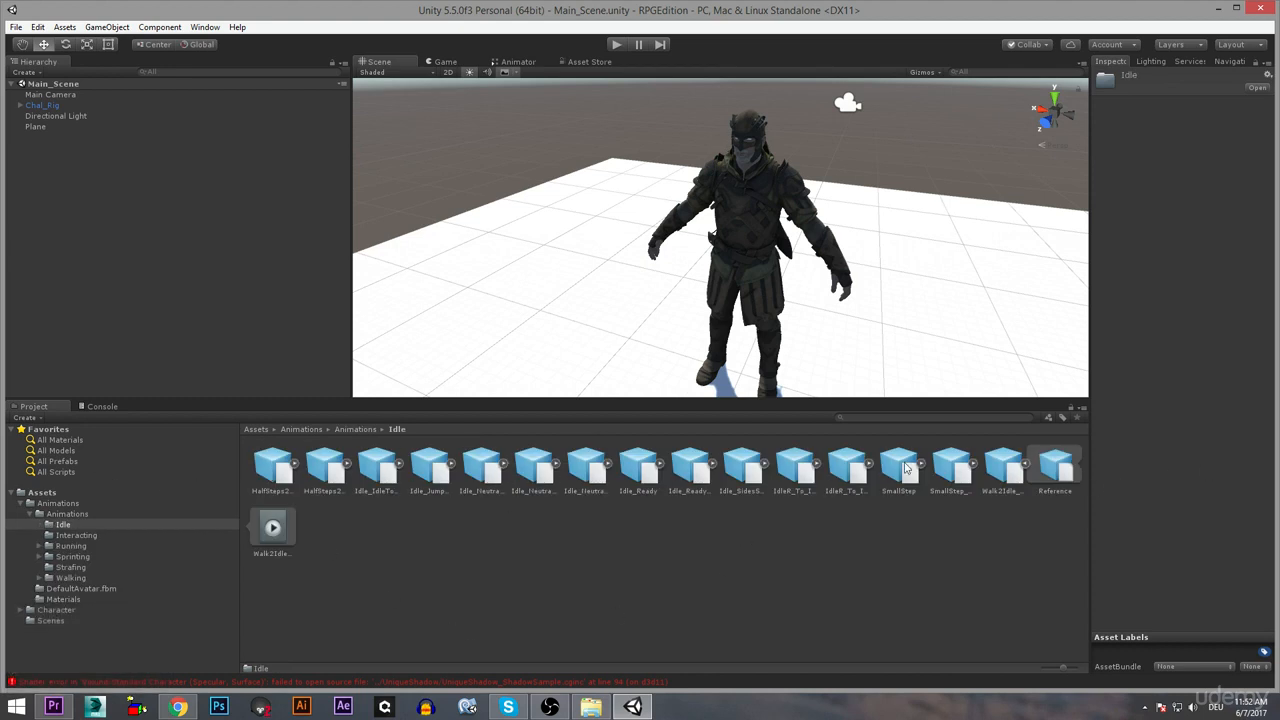
Play the preview of the IdleR_To_IdleL_2 animation and view it closer from another angle
left_click(834, 480)
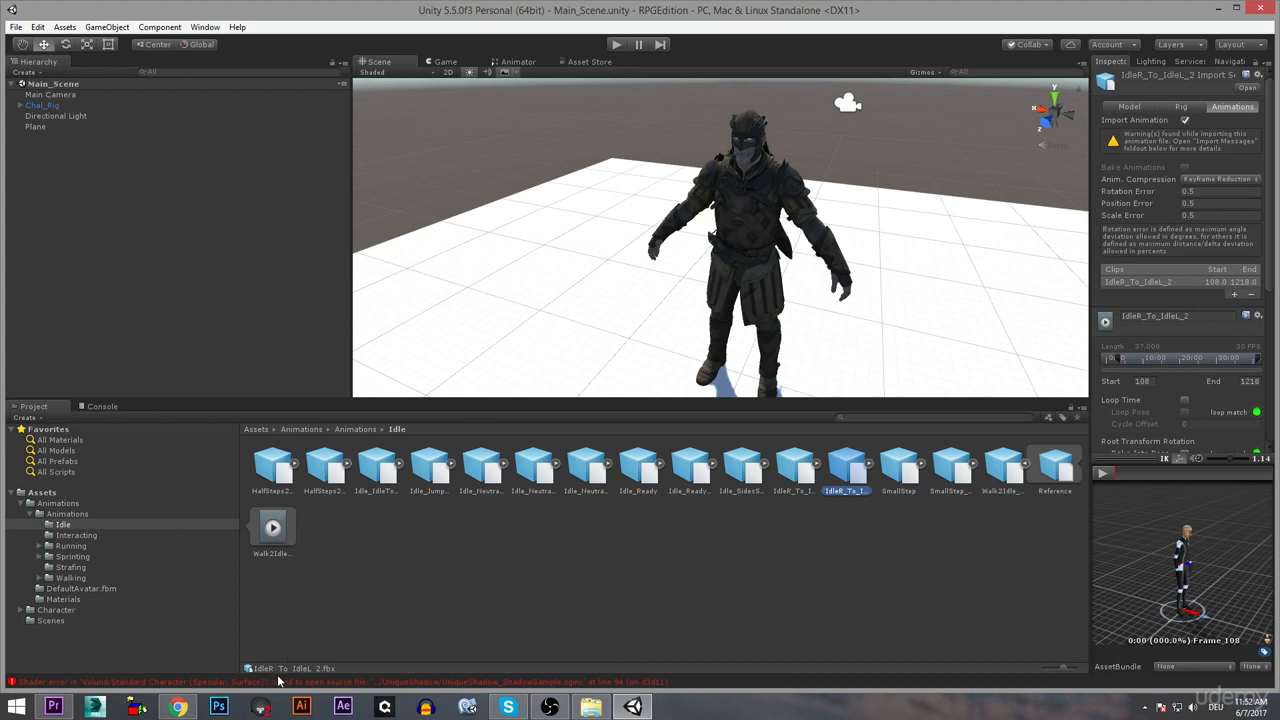
left_click(1102, 473)
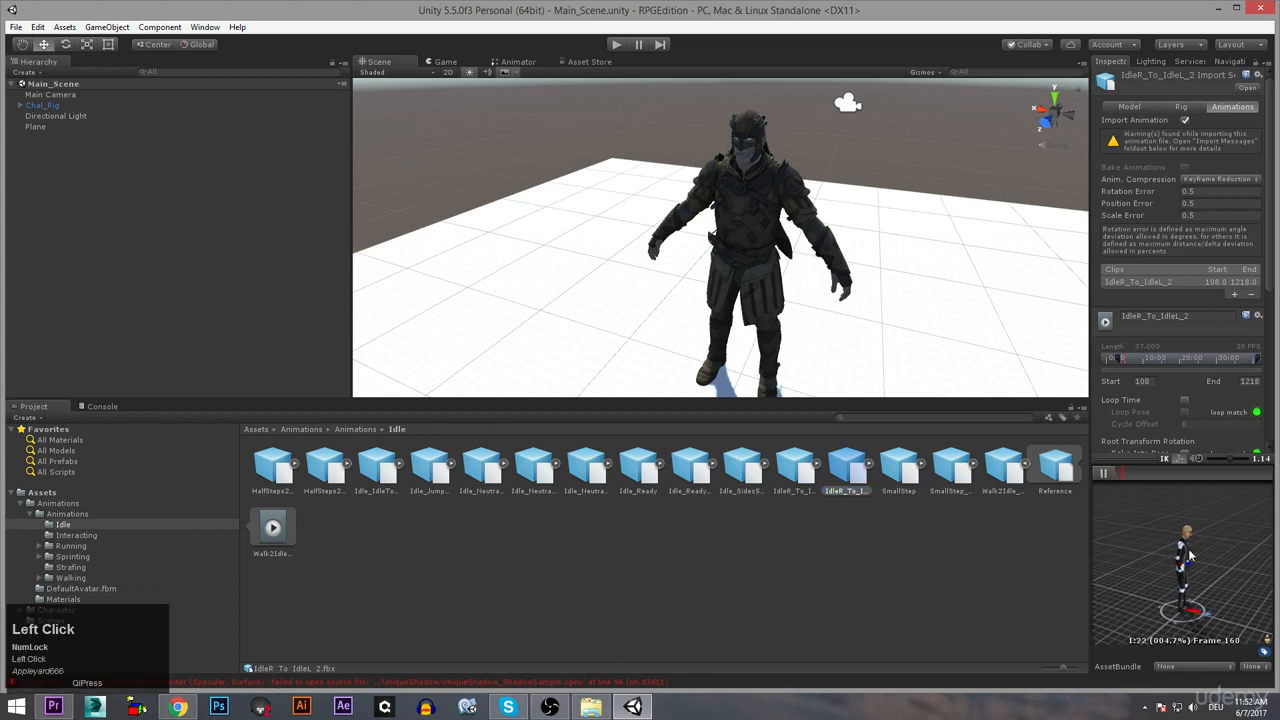
scroll(1189, 556, "up", 3)
left_click_drag(1187, 556, 1140, 543, "alt")
middle_click_drag(1140, 543, 1142, 518, "alt")
mouse_move(1142, 518)
left_mouse_down("alt")
mouse_move(1205, 530)
mouse_move(1195, 542)
mouse_move(1180, 540)
mouse_move(1210, 524)
mouse_move(1087, 531)
mouse_move(1120, 520)
mouse_move(1150, 556)
mouse_move(1110, 532)
mouse_move(1140, 530)
left_mouse_up("alt")
key("a")
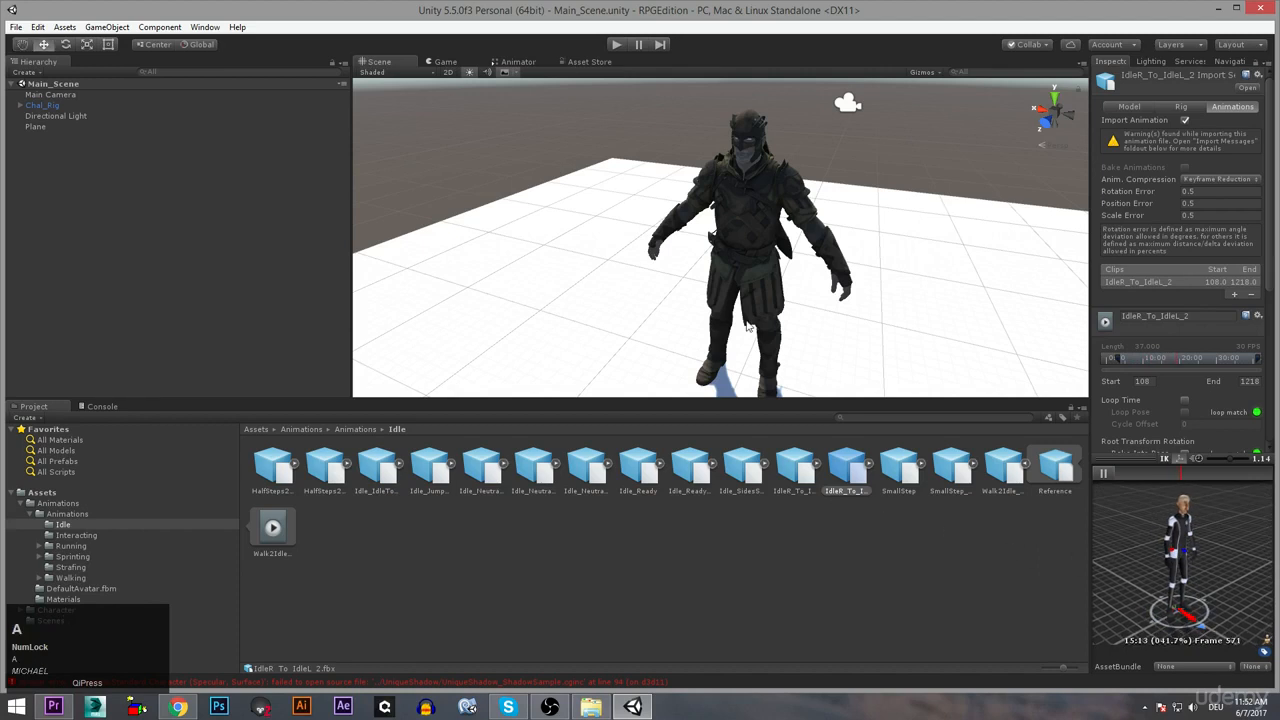
Run the scene in play mode and test whether the character responds to the WASD movement keys
left_click(613, 48)
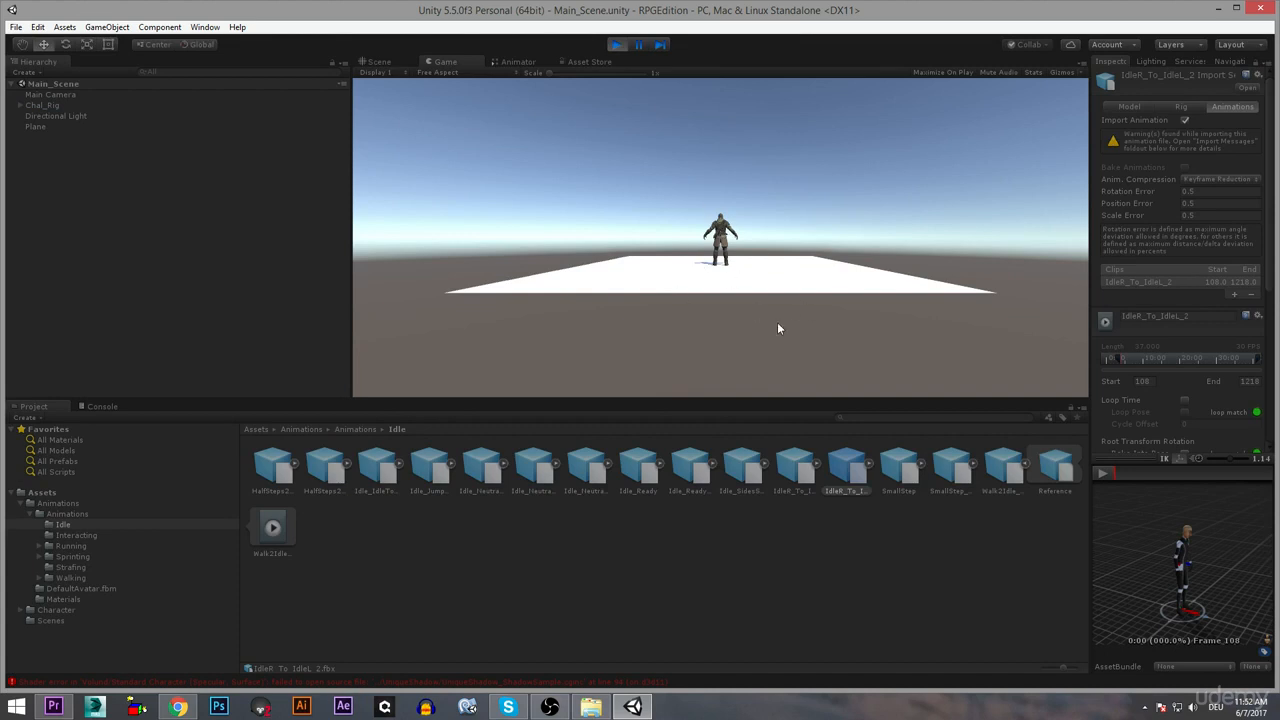
key("a")
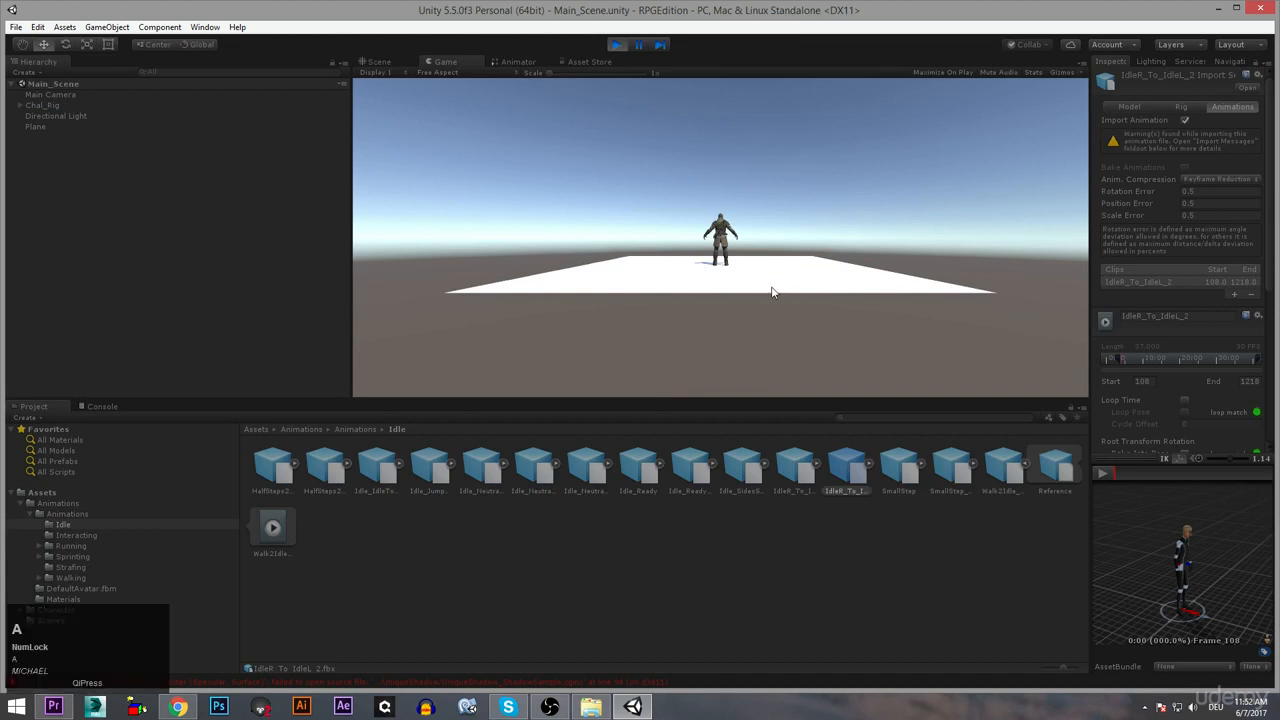
key("w")
key("a")
key("d")
key("a")
key("w")
key("a")
key("s")
key("d")
key("w")
key("a")
key("s")
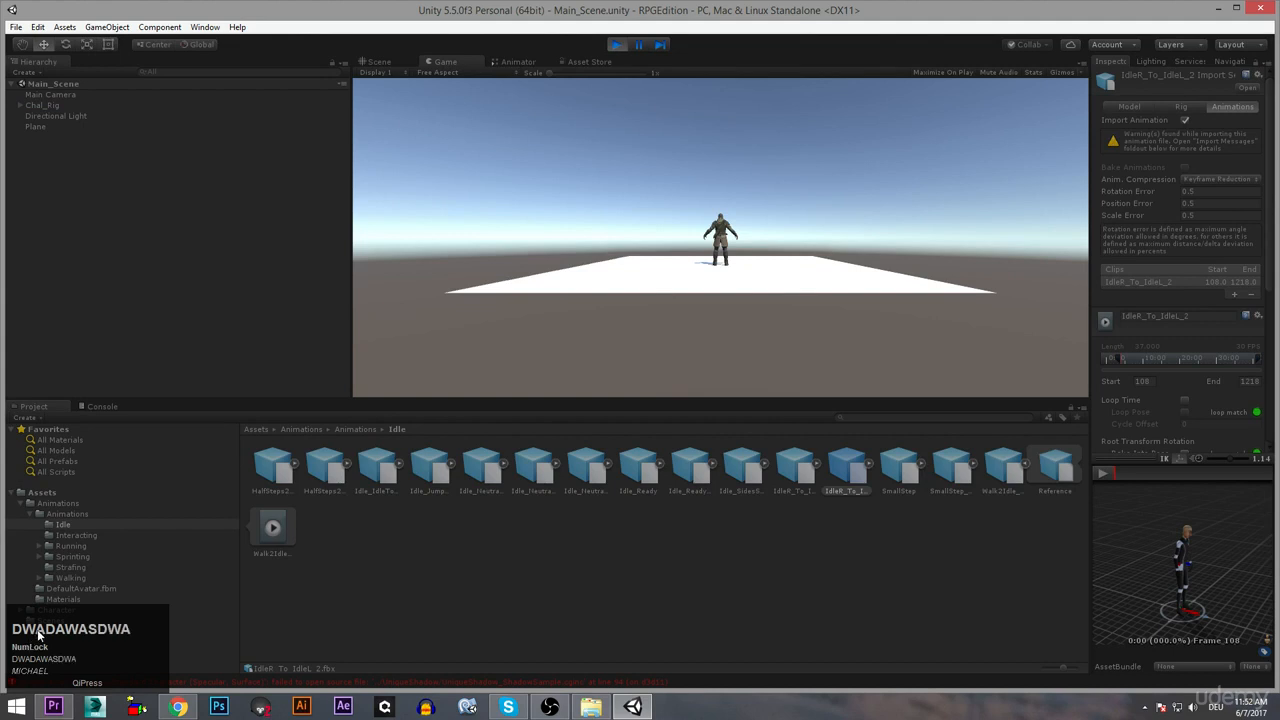
key("d")
key("a")
key("s")
left_click(597, 305)
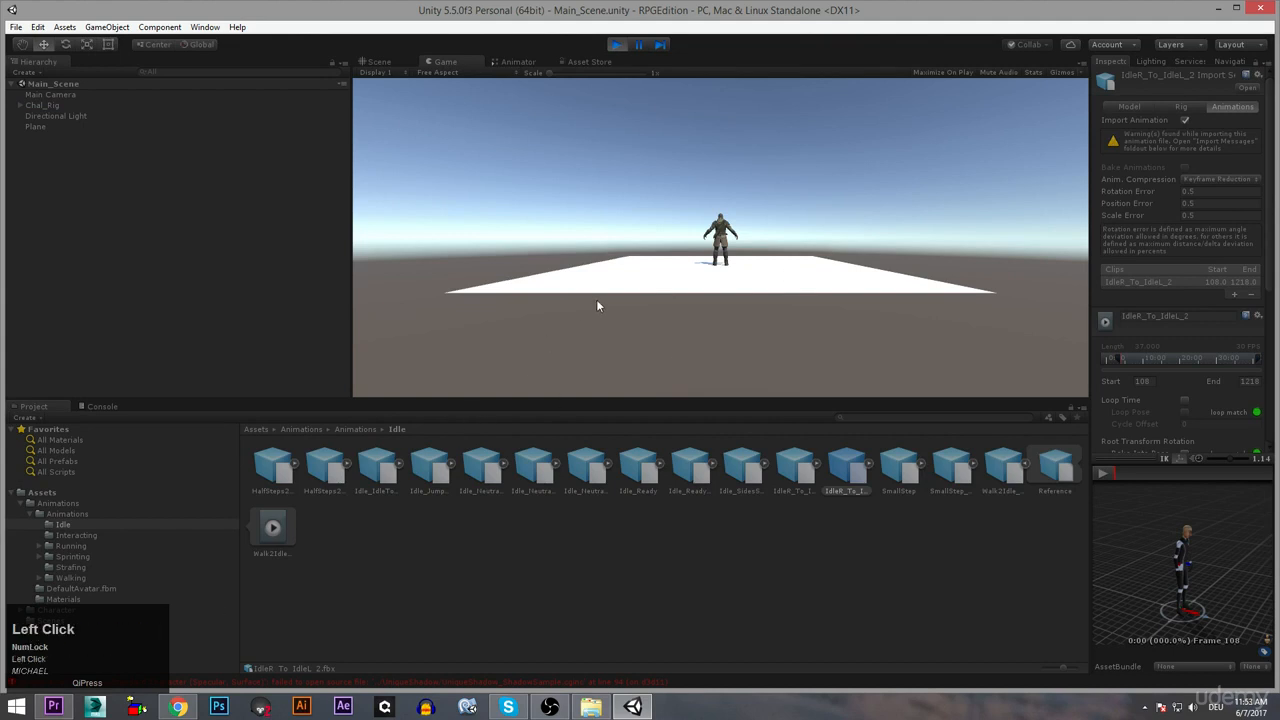
End the play mode test and return to editing the scene
right_click(598, 300)
left_click(599, 296)
left_click(618, 46)
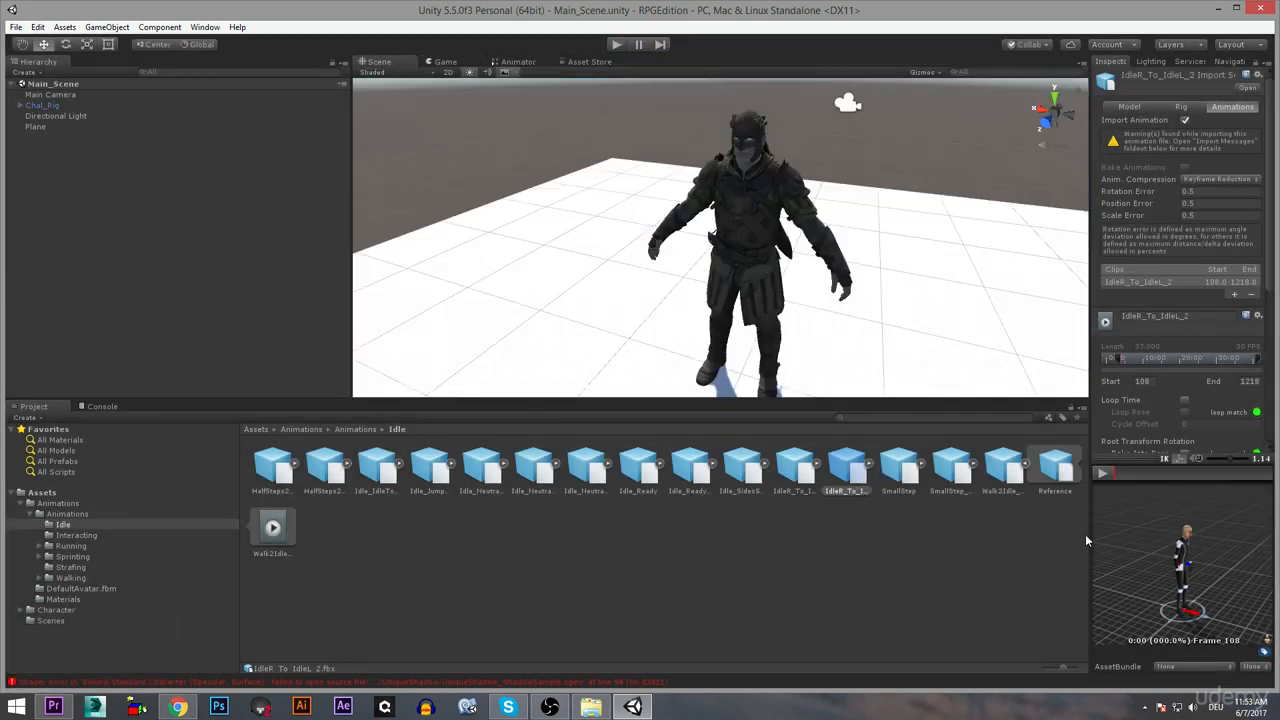
View the character from several angles in the scene, then select it to inspect its Animator component
left_click_drag(811, 396, 675, 263, "alt")
middle_click_drag(675, 263, 634, 195, "alt")
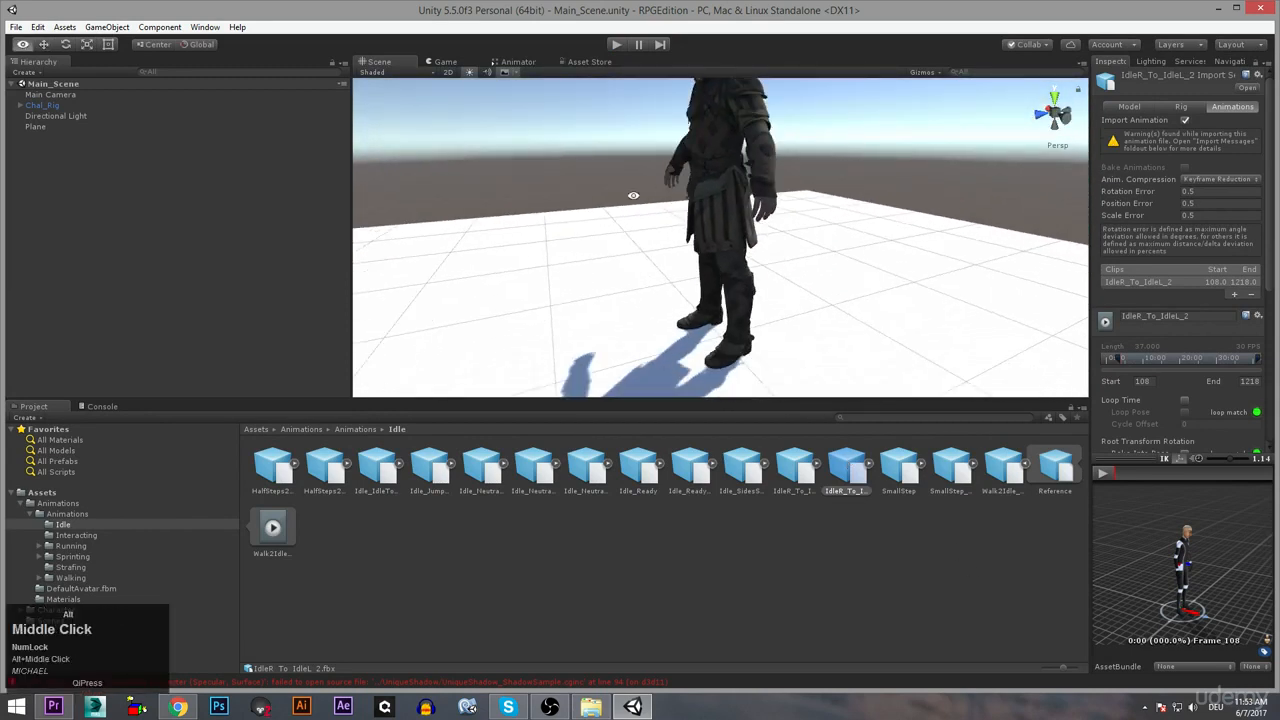
left_click_drag(634, 195, 744, 206, "alt")
middle_click_drag(744, 206, 740, 252, "alt")
left_click(601, 121)
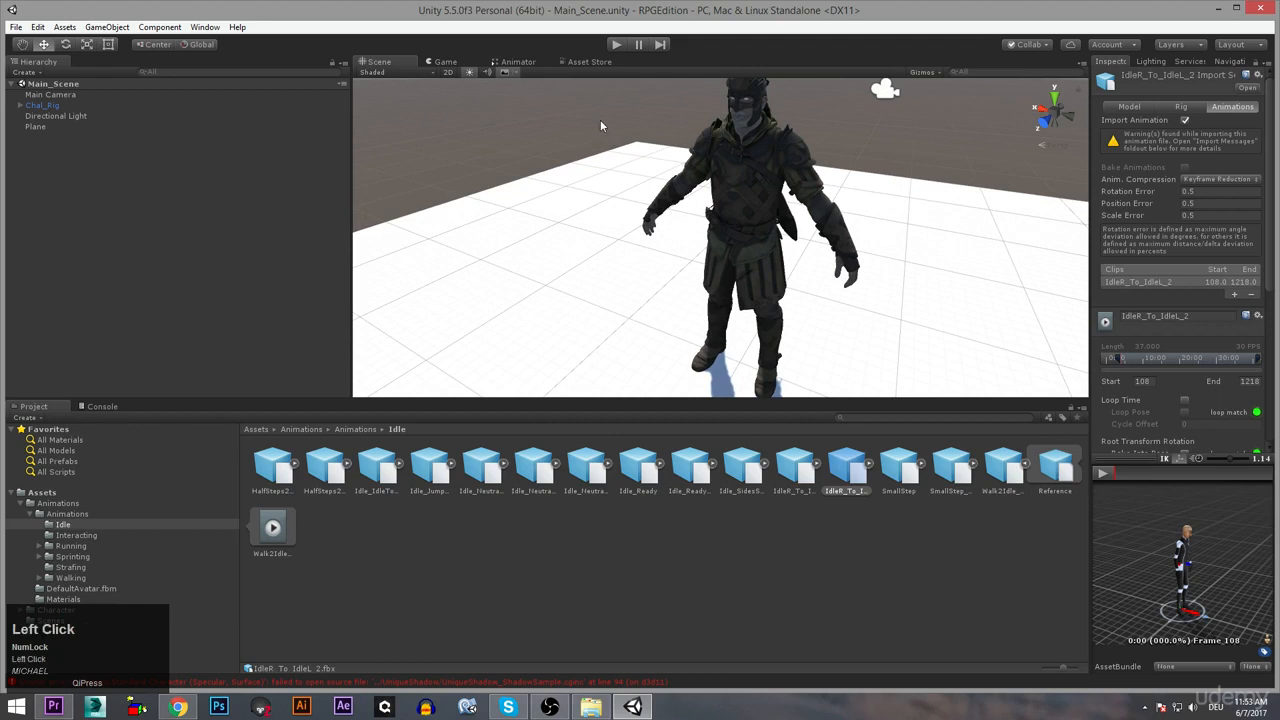
left_click_drag(601, 122, 690, 142, "alt")
middle_click_drag(690, 142, 747, 244)
left_click(747, 244)
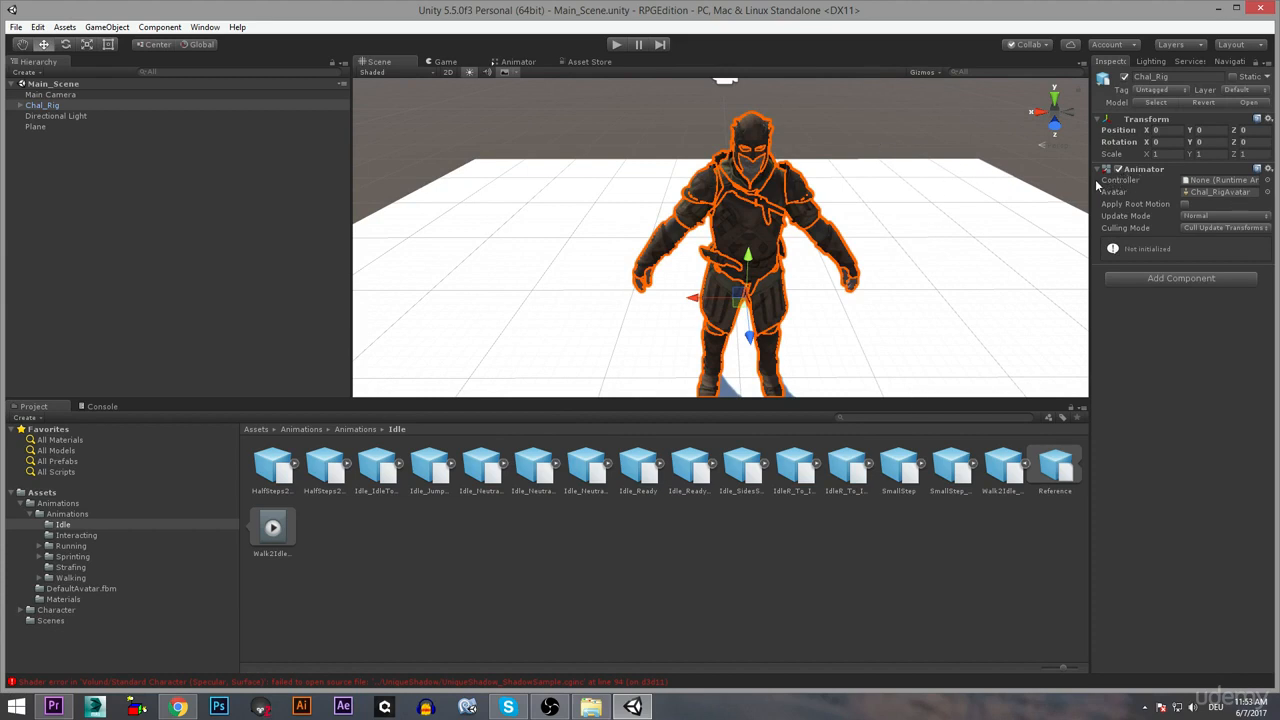
Rename the Chal_Rig object in the scene to Player
left_click(42, 105)
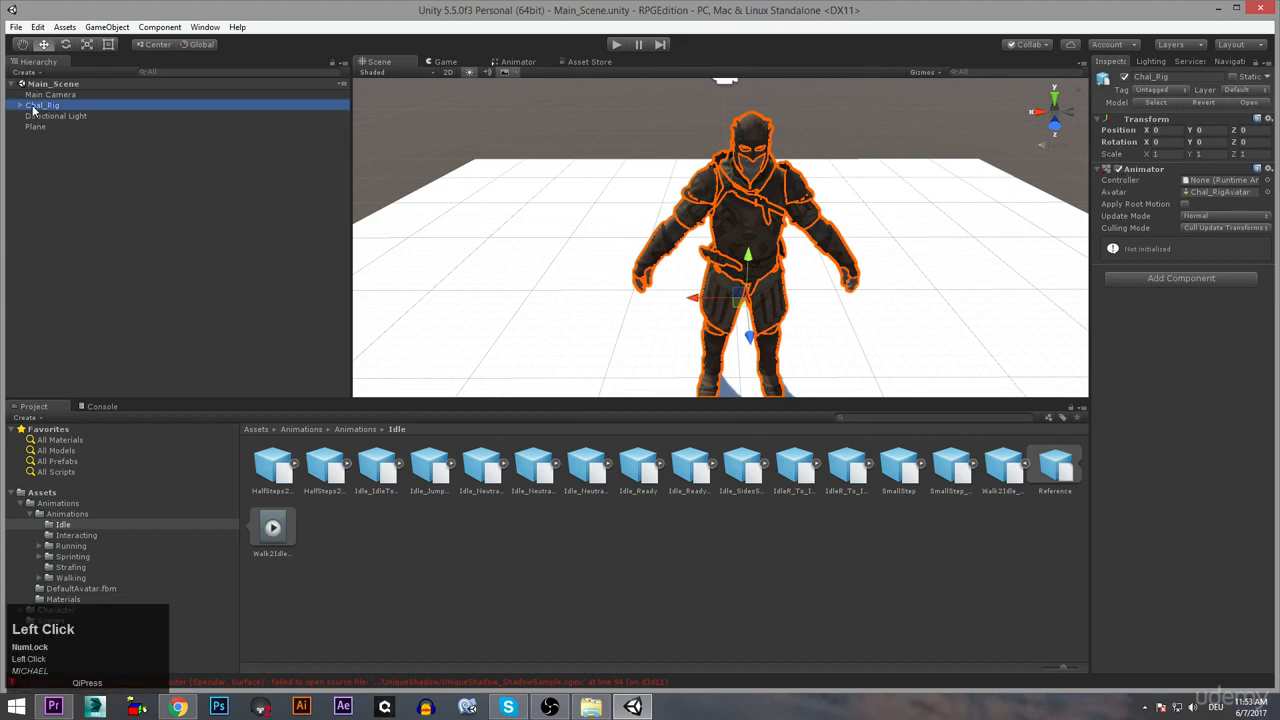
key("F2")
type("Player")
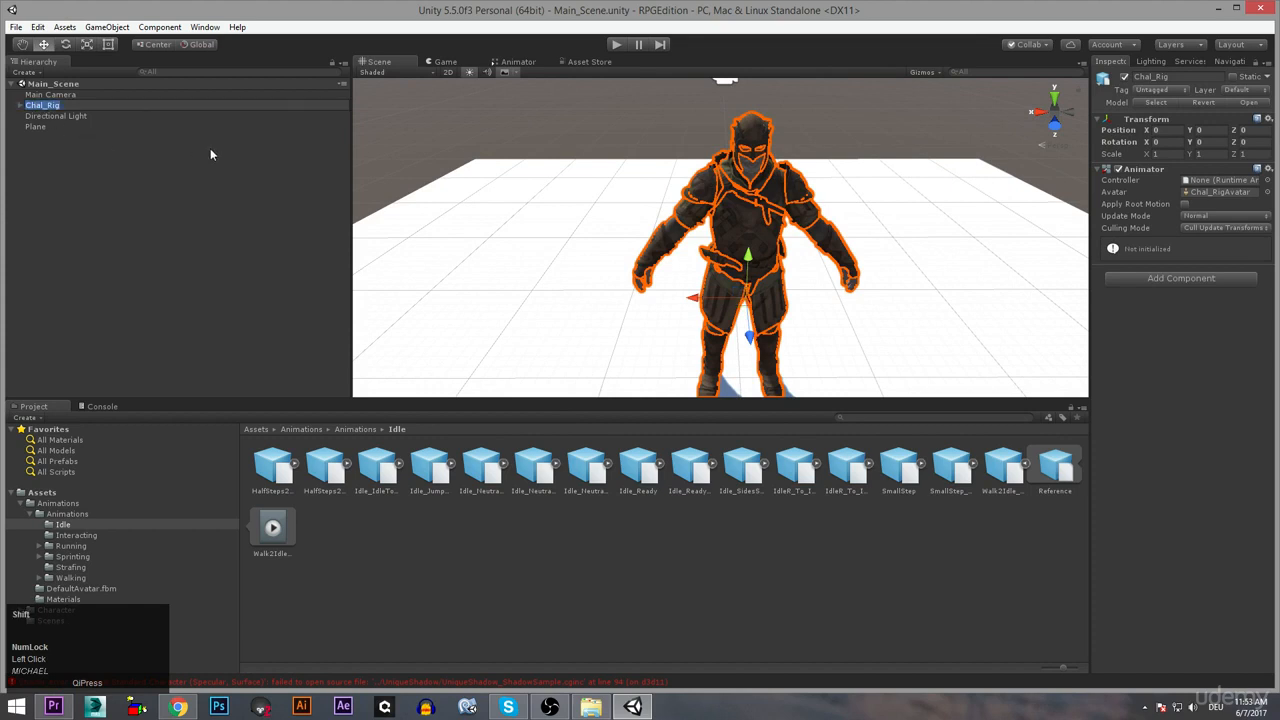
key("Return")
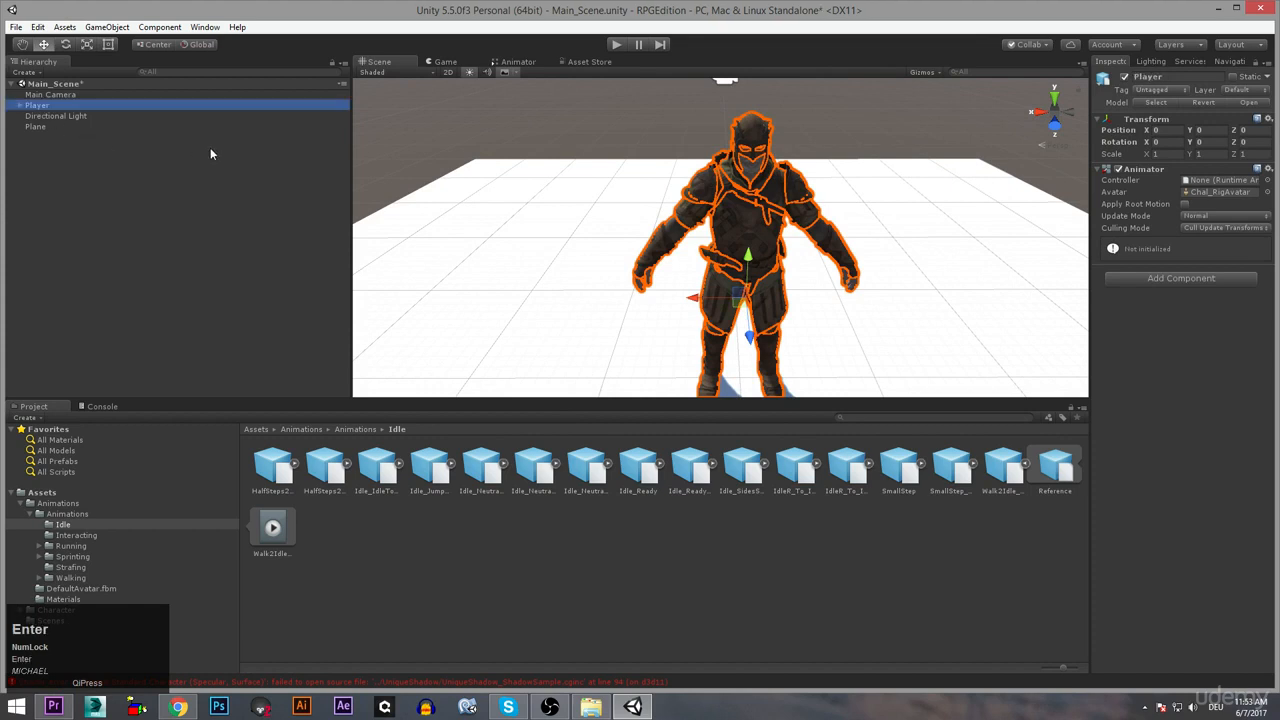
Rename the Plane object in the scene to Ground
double_click(36, 126)
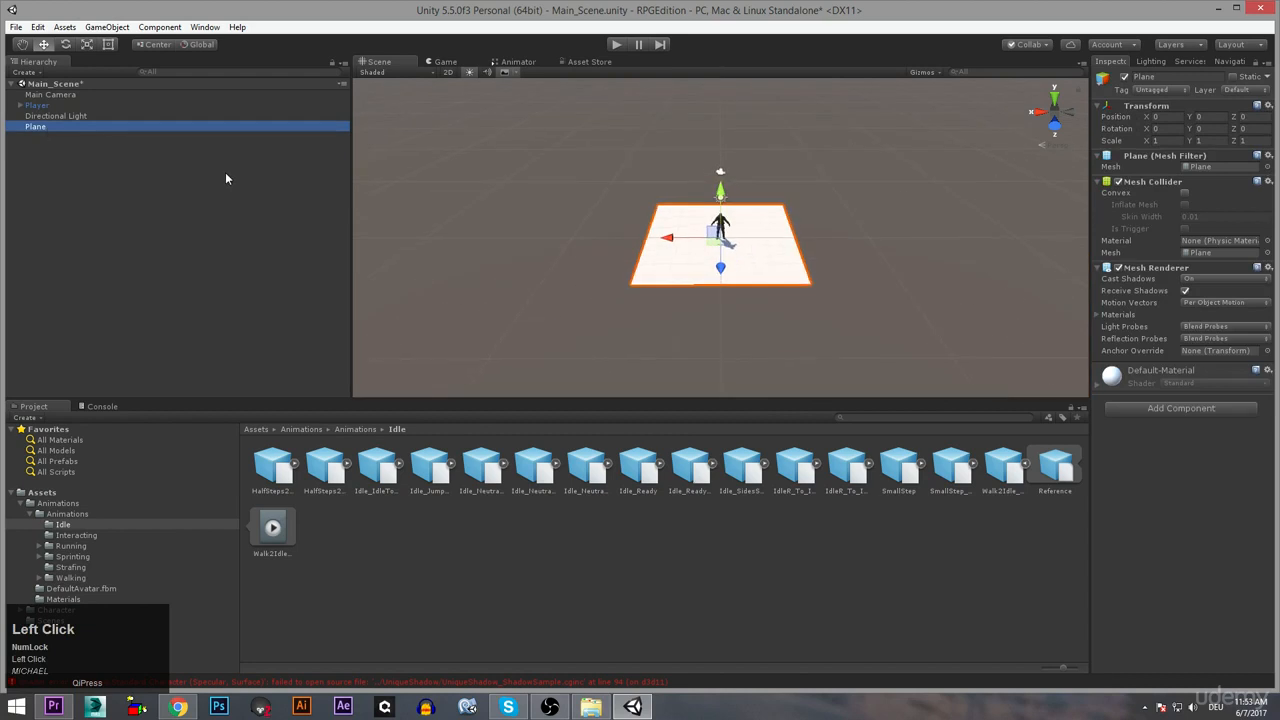
key("F2")
type("Ground")
key("Return")
left_click(167, 178)
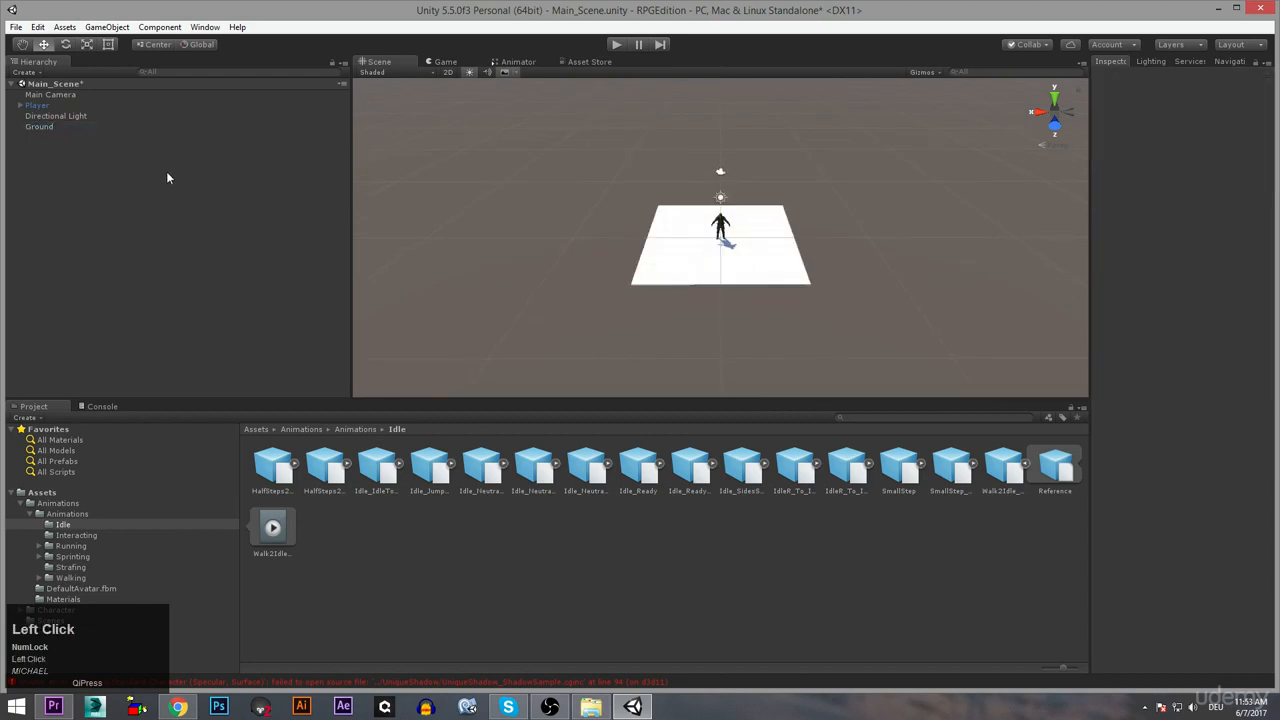
Frame the Player in the scene view and examine the character up close from the side
left_click(50, 105)
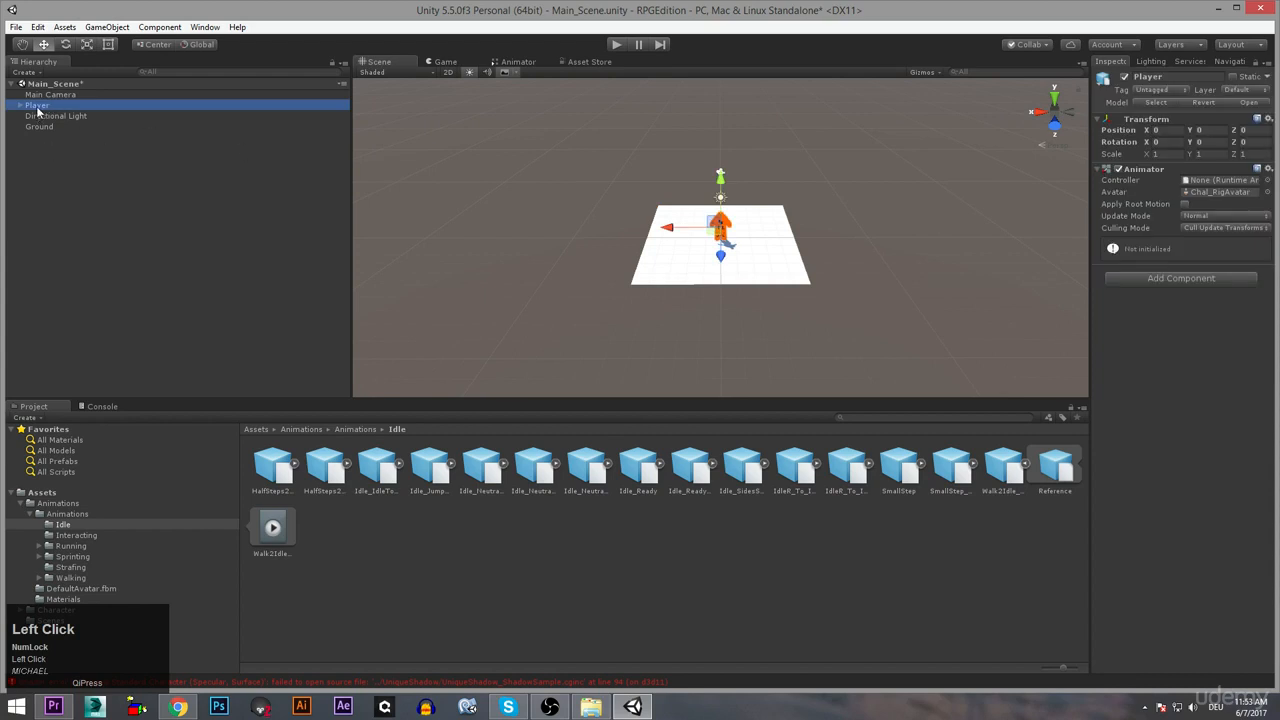
key("f")
key("f")
left_click_drag(660, 186, 765, 190, "alt")
middle_click_drag(765, 190, 752, 286, "alt")
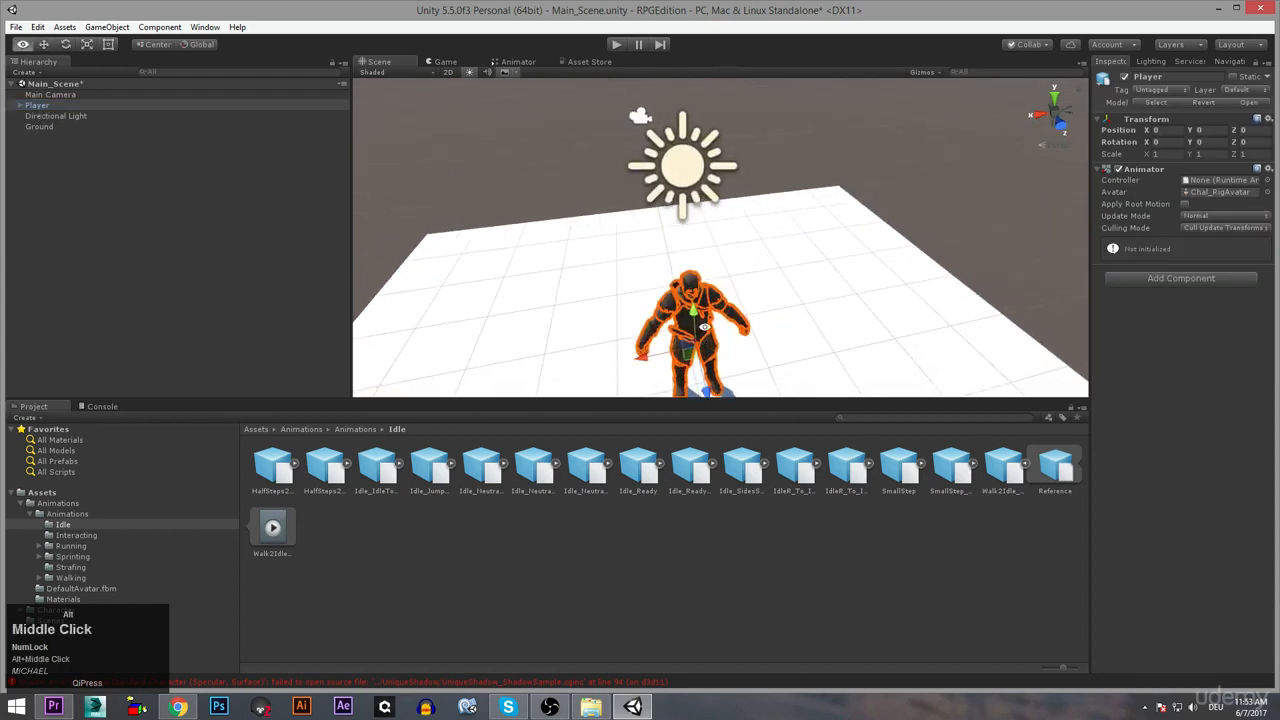
scroll(752, 286, "up", 6)
left_click_drag(752, 286, 908, 183, "alt")
middle_click_drag(908, 183, 912, 84, "alt")
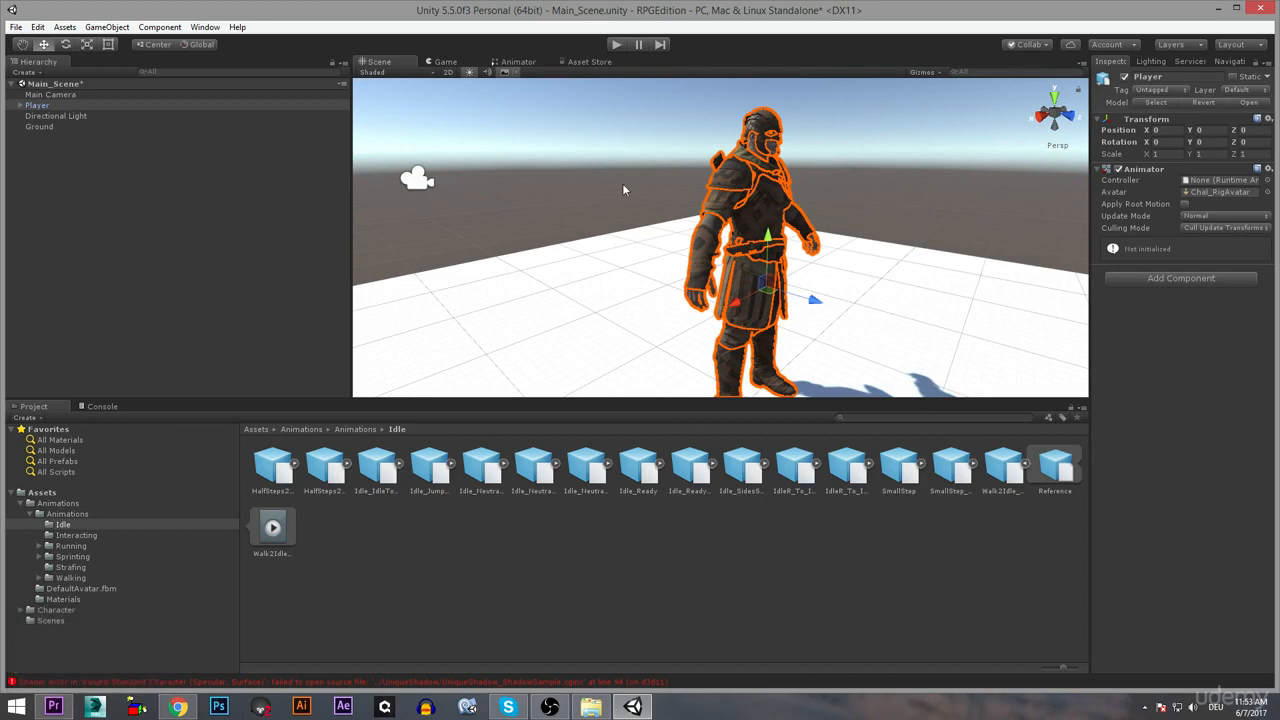
Create an Animator Controller named CharacterController in the Assets root folder
left_click(43, 493)
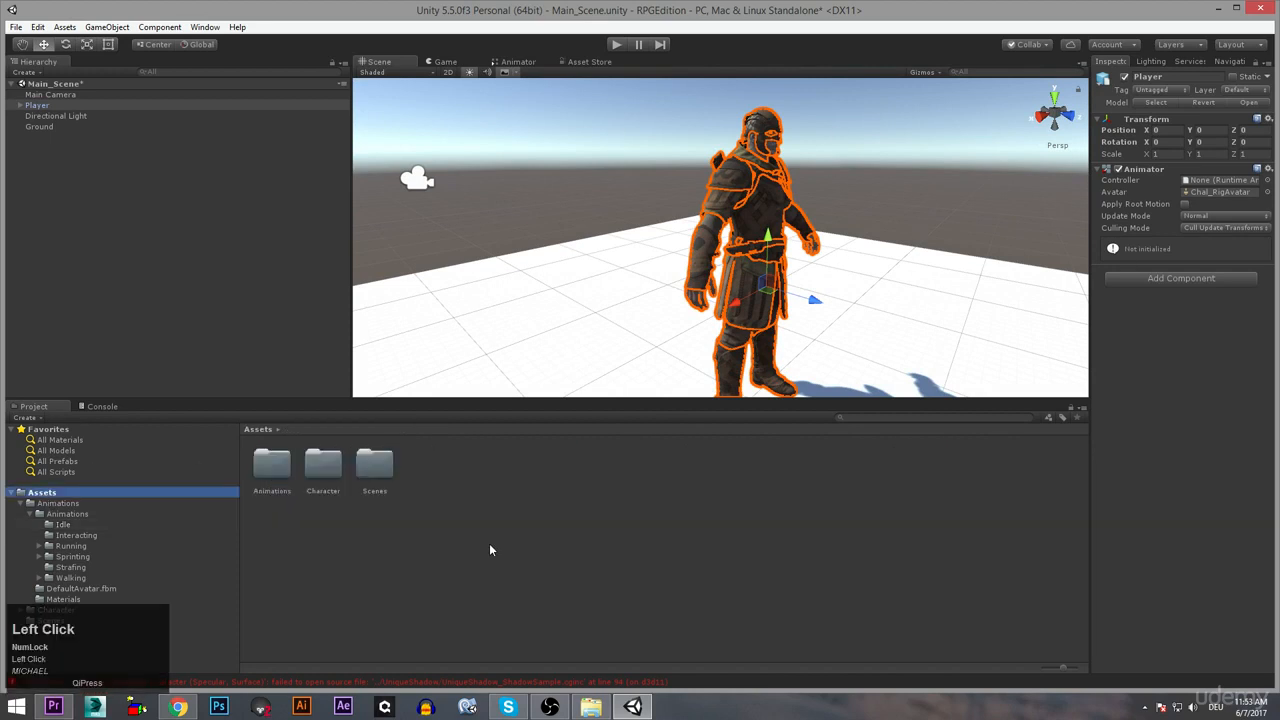
right_click(470, 478)
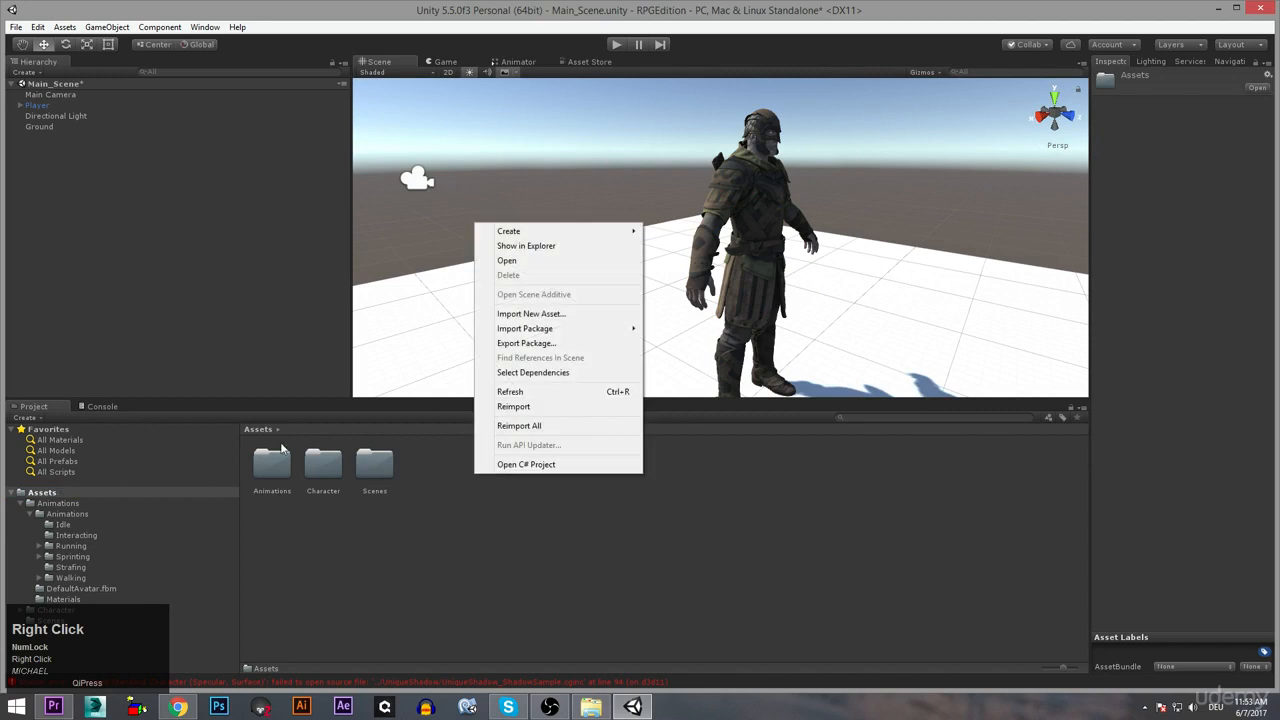
mouse_move(528, 232)
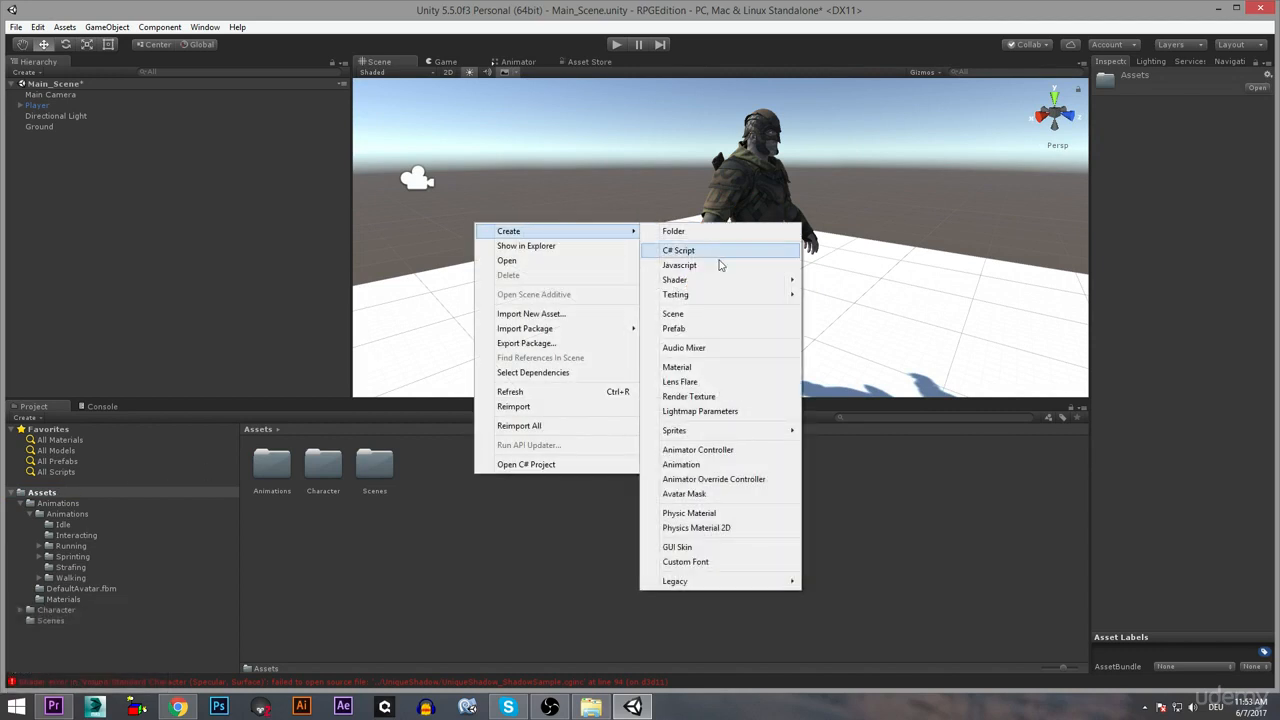
left_click(697, 450)
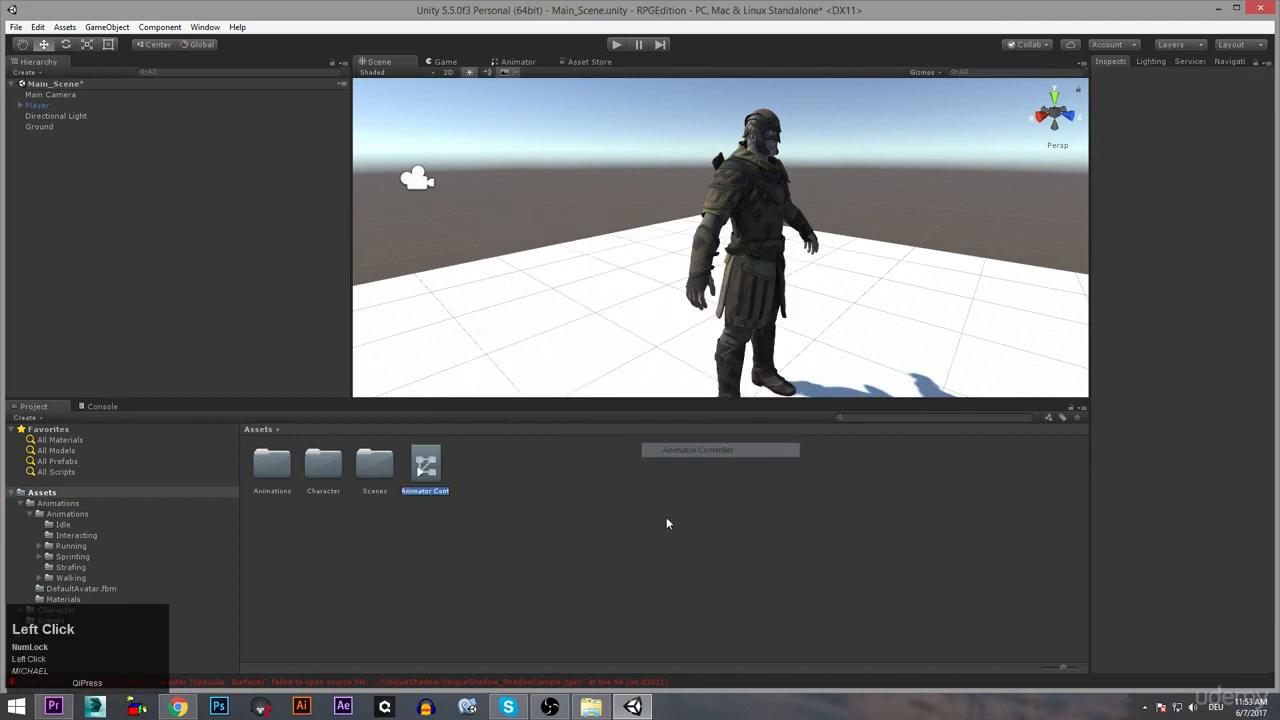
type("Char")
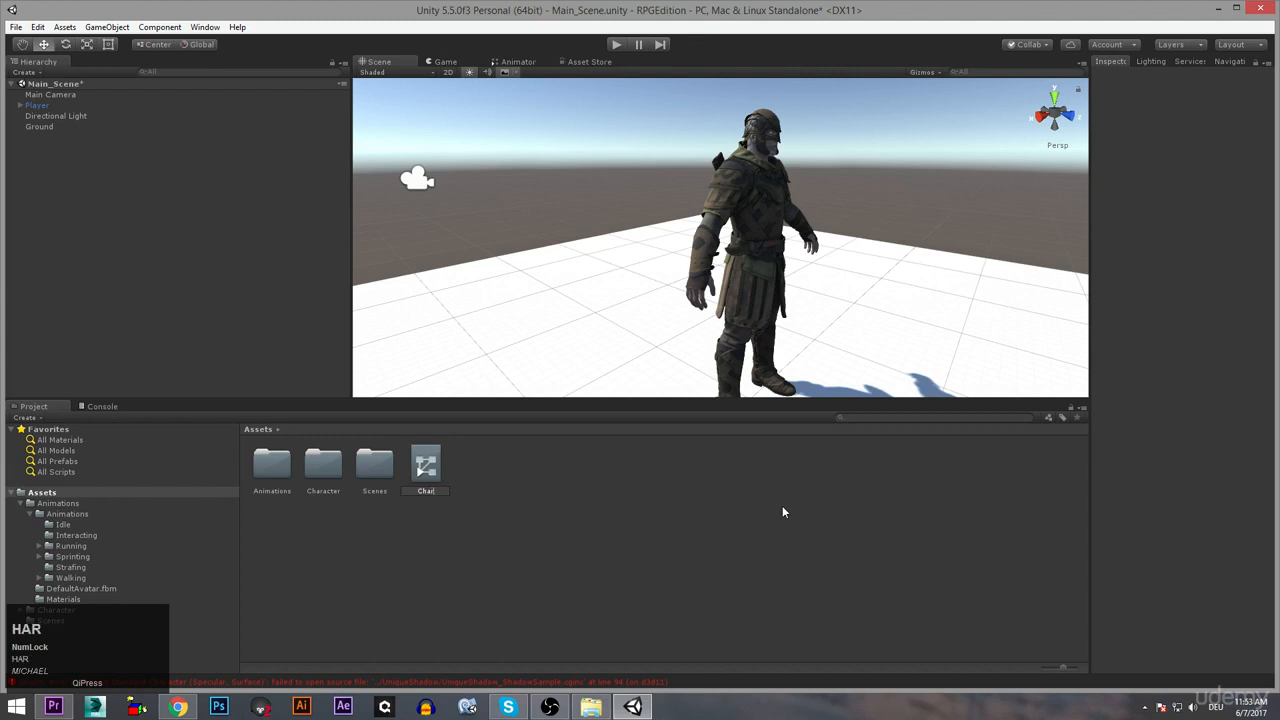
type("acterController")
key("Return")
left_click(737, 486)
Open CharacterController in the Animator and examine its Any State and Entry nodes
double_click(426, 465)
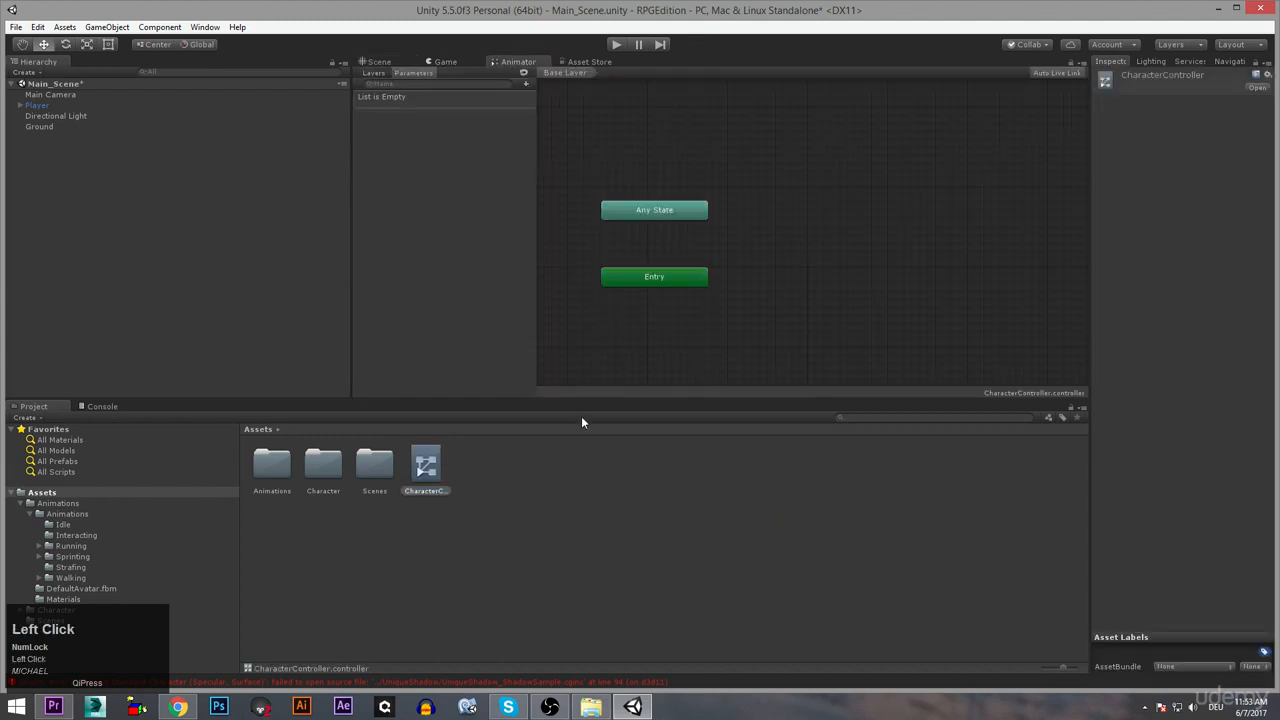
middle_click_drag(764, 283, 828, 302, "alt")
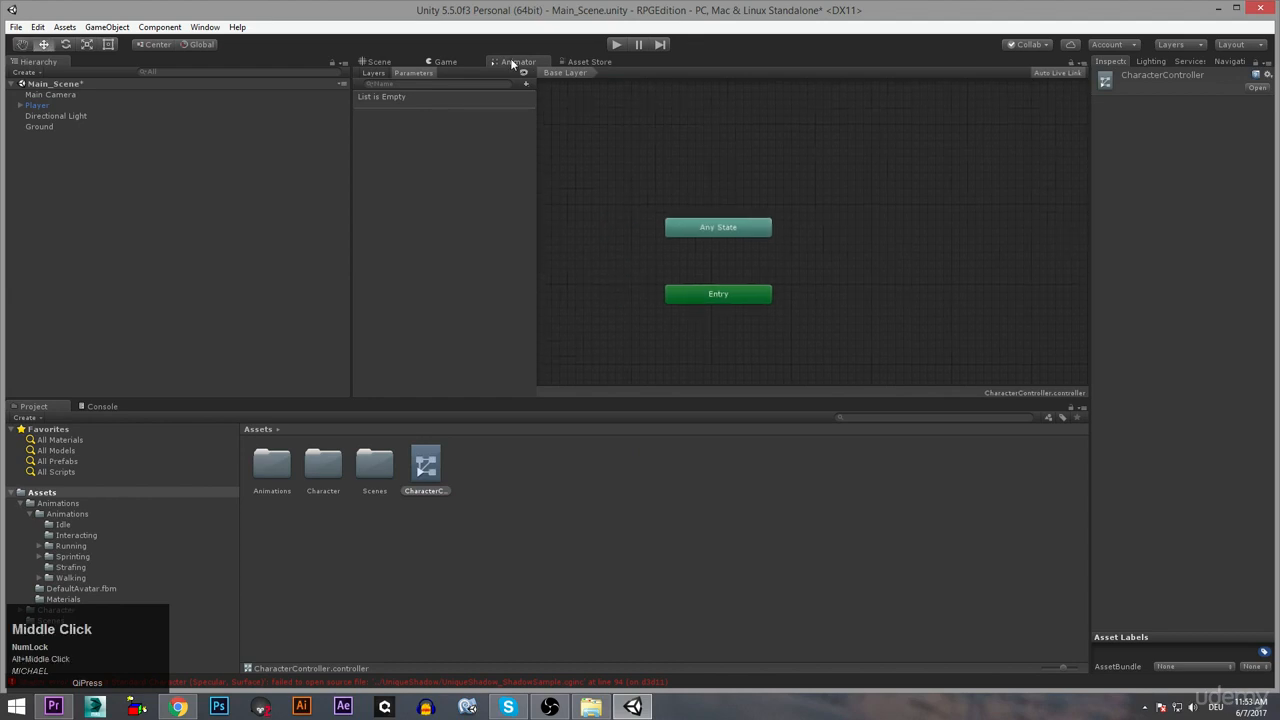
left_click(376, 61)
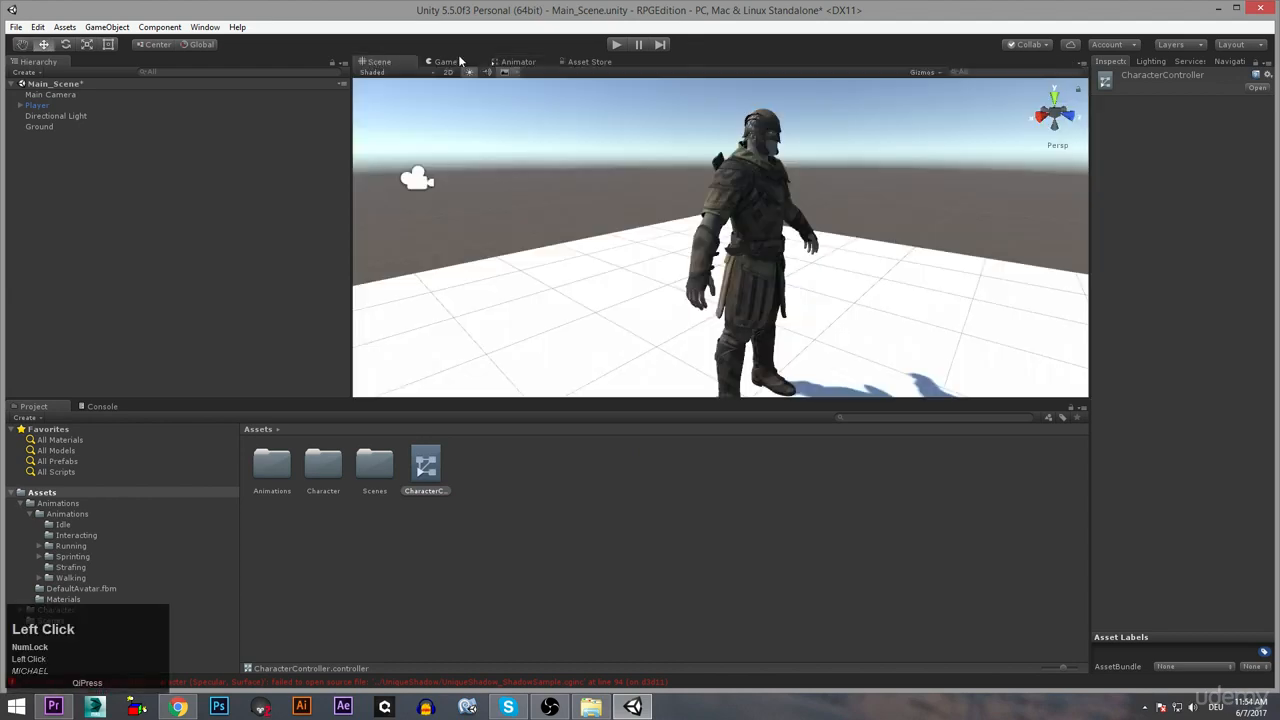
left_click(515, 61)
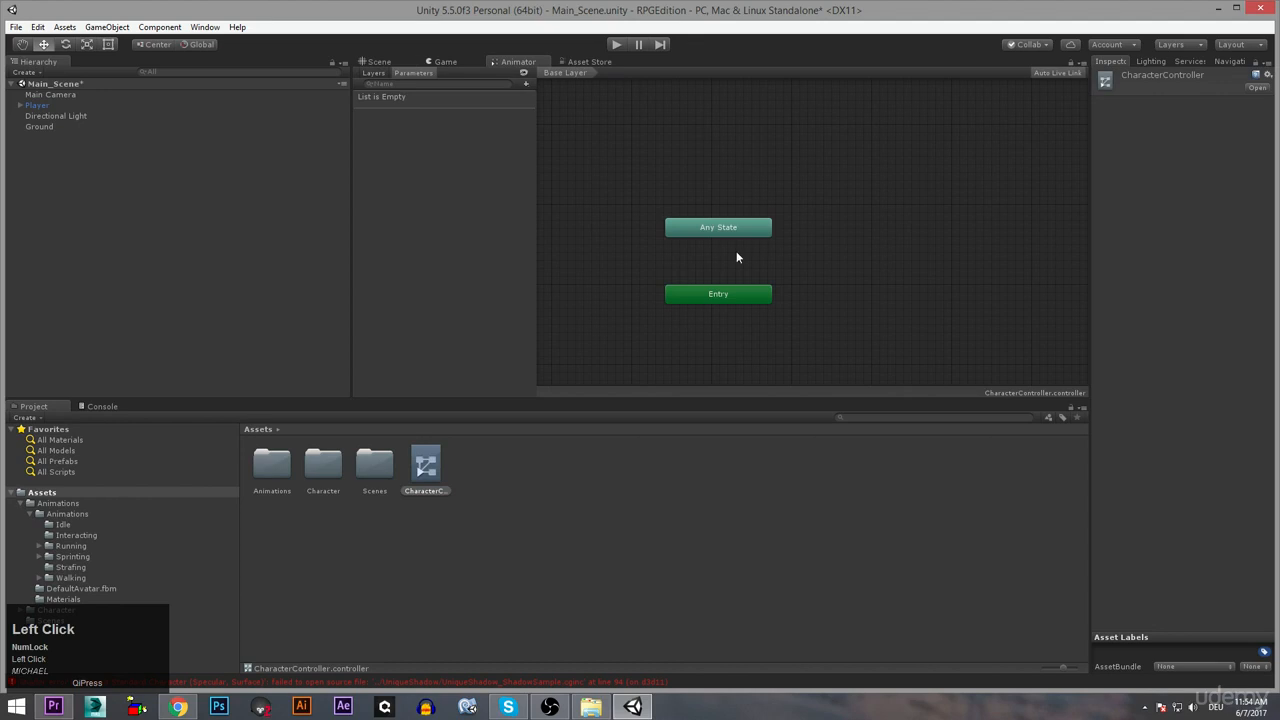
left_click(718, 228)
left_click(715, 294)
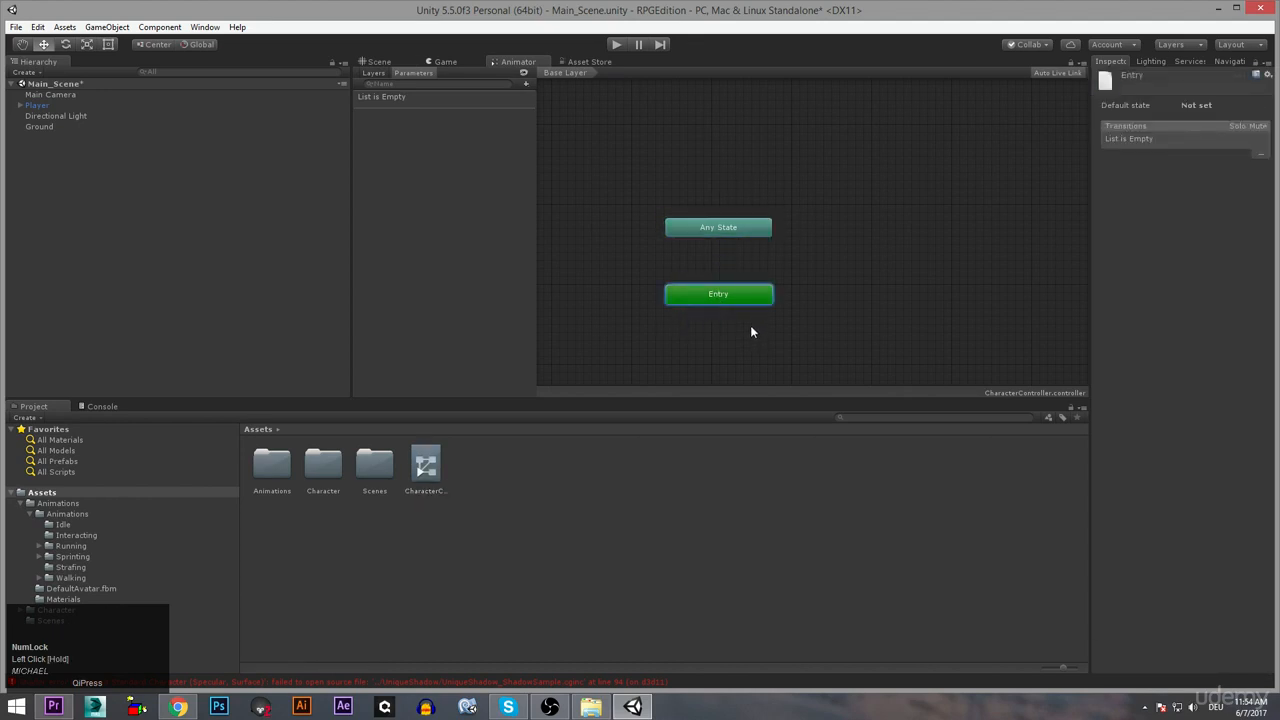
left_click(750, 325)
middle_click_drag(772, 262, 782, 259)
left_click(688, 296)
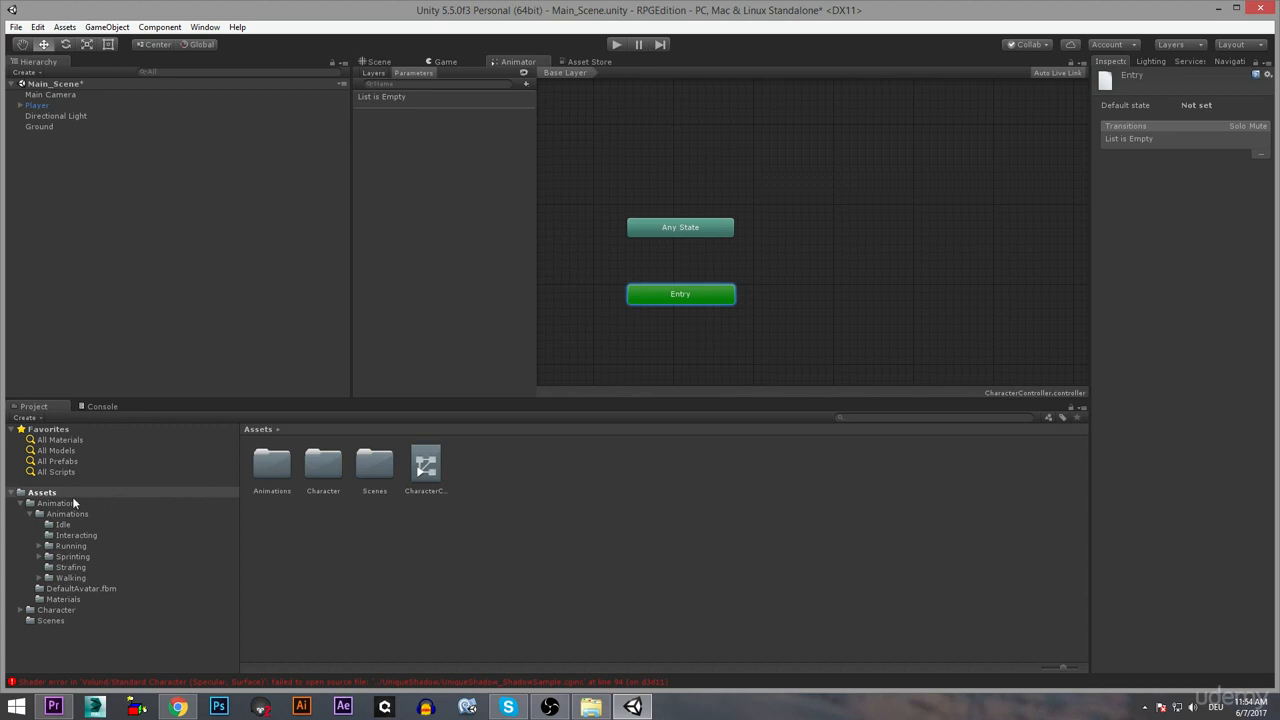
Add the IdleR_To_IdleL_2 animation from the Idle folder to CharacterController as its default state
left_click(63, 535)
left_click(84, 525)
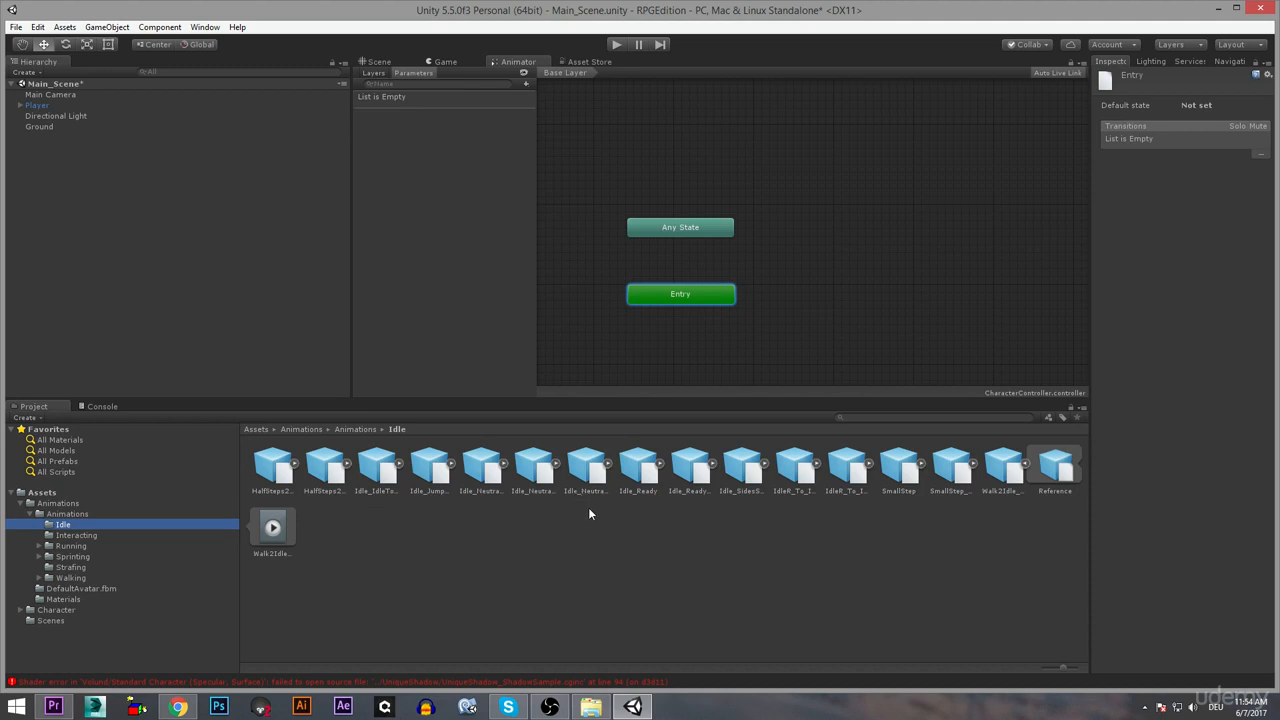
left_click(850, 482)
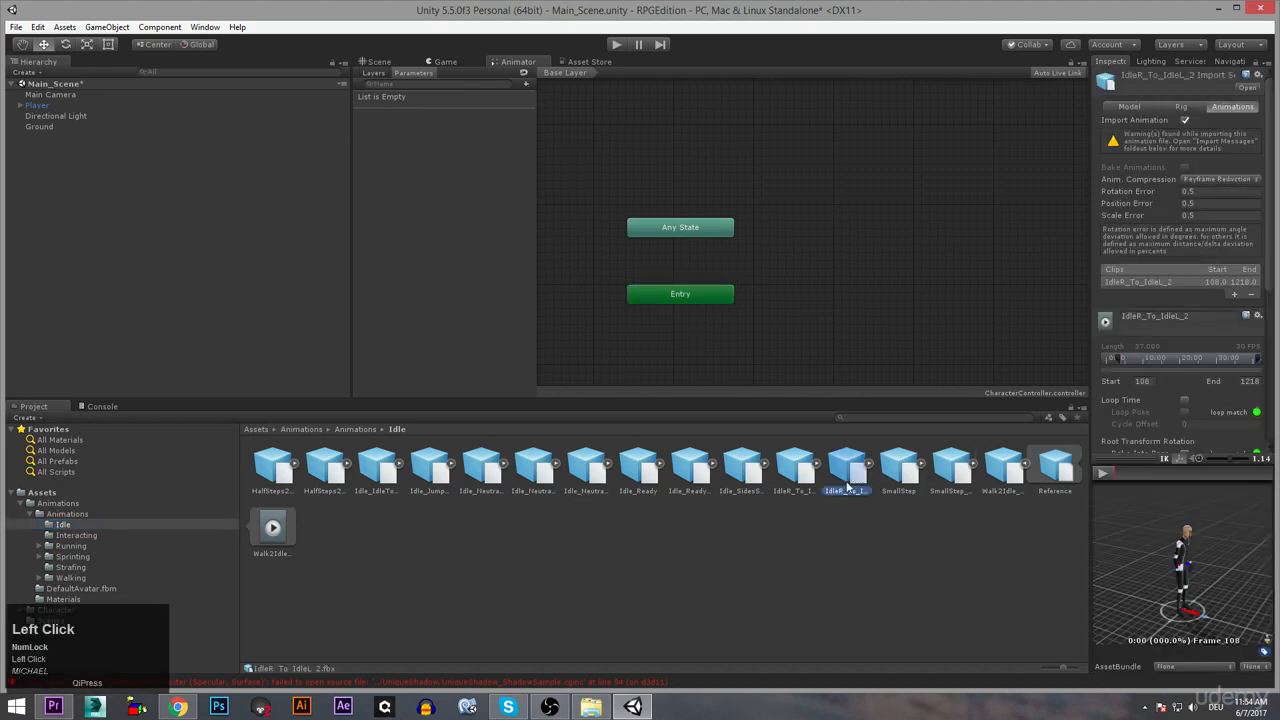
left_click_drag(857, 487, 847, 280)
left_click(855, 280)
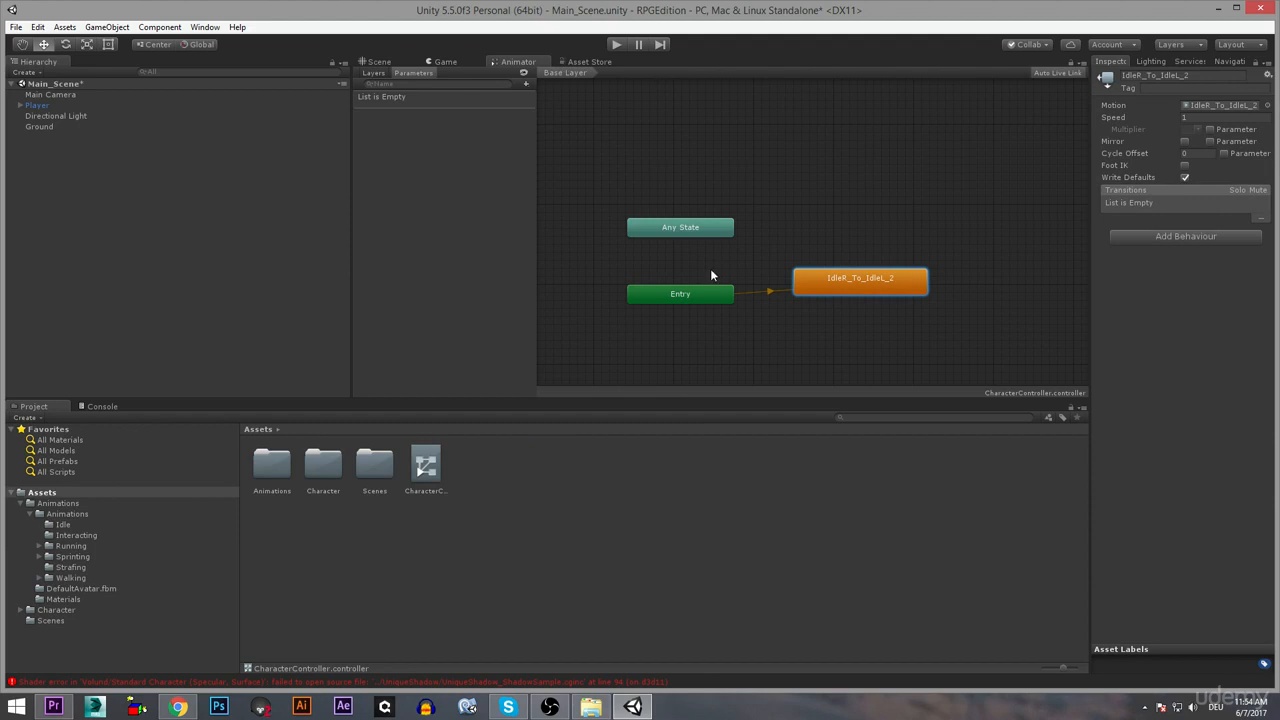
Test the scene briefly in play mode, then assign CharacterController as the controller of the Player's Animator component
left_click(615, 45)
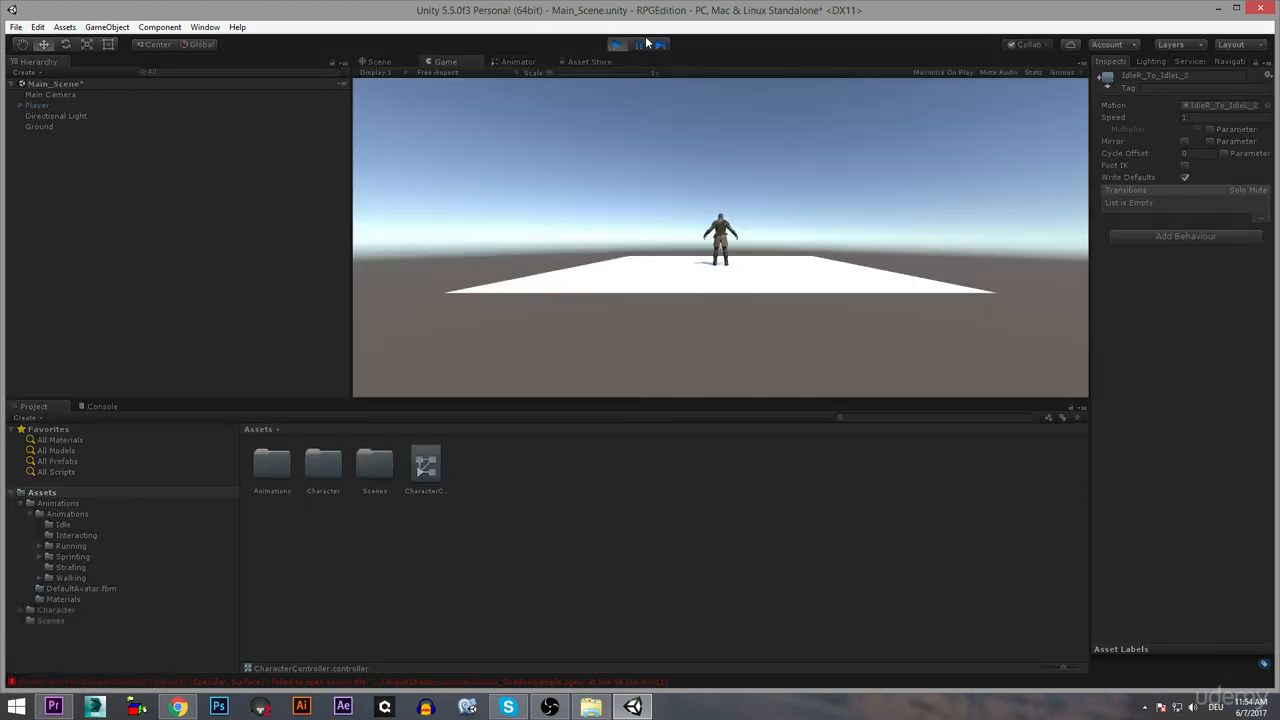
left_click(616, 44)
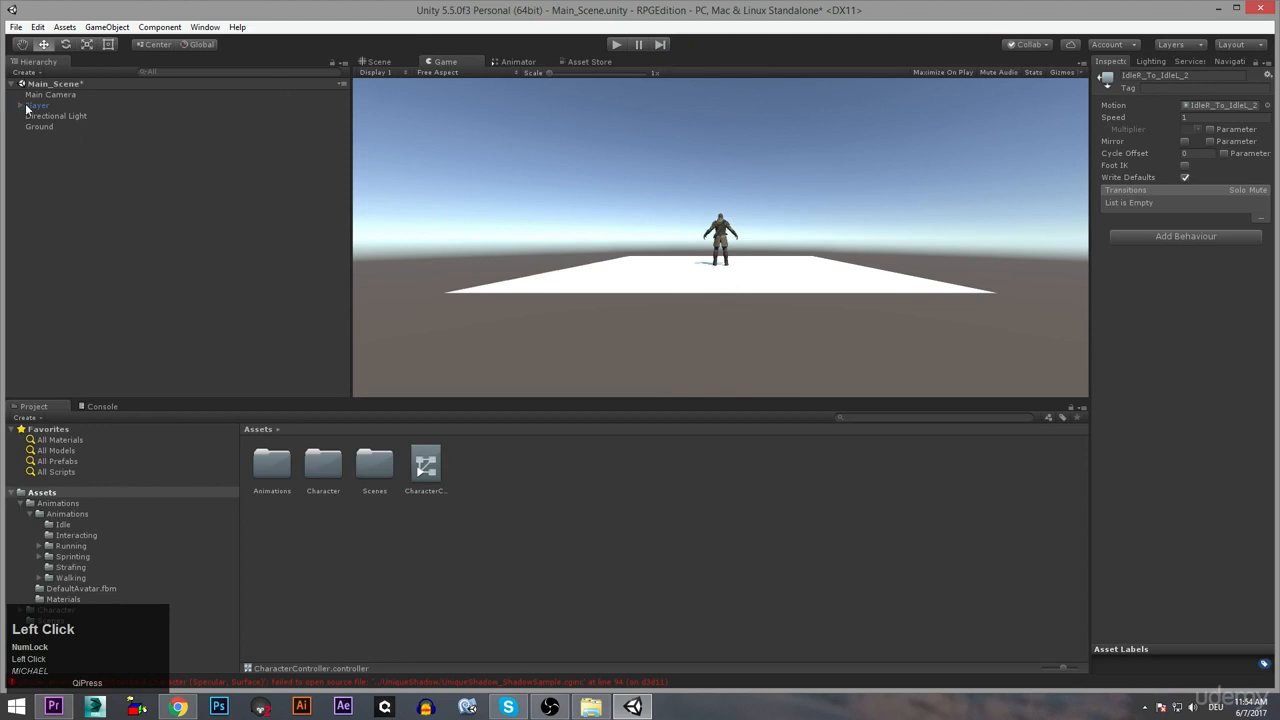
left_click(30, 105)
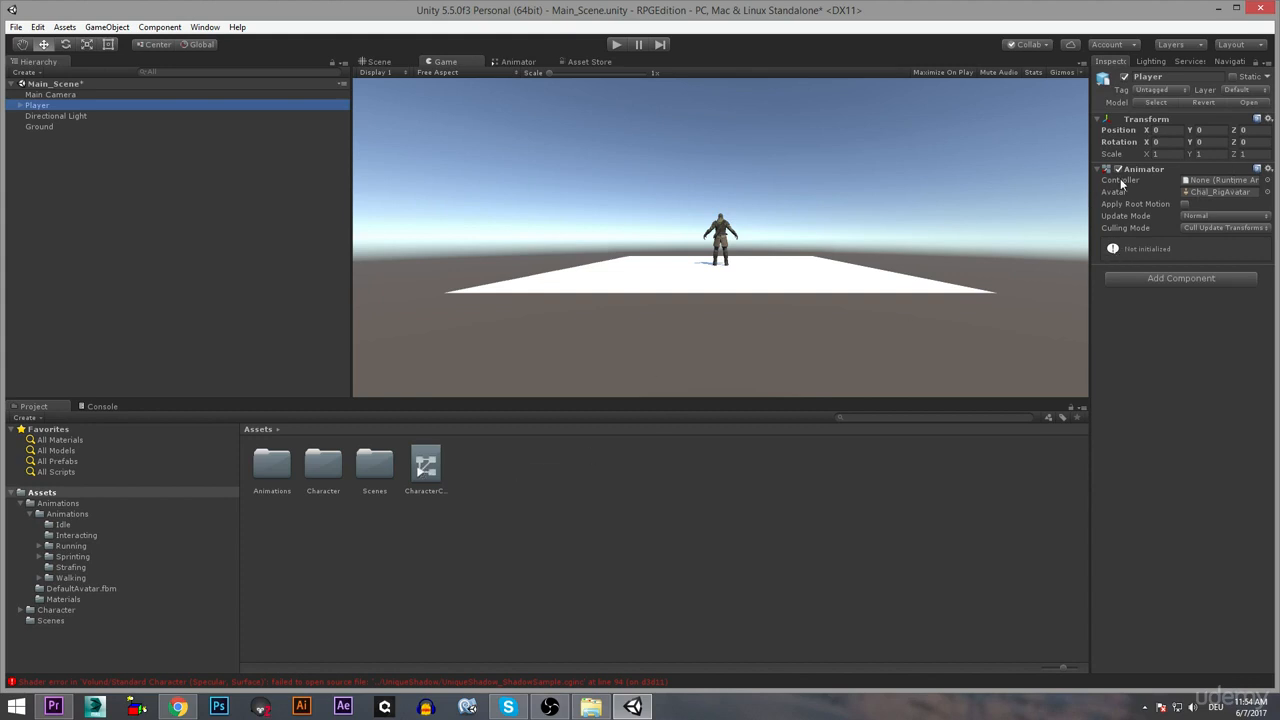
left_click_drag(426, 463, 1216, 181)
Run the scene with the assigned controller, check the character's pose up close in the scene view, and stop play mode
left_click(616, 44)
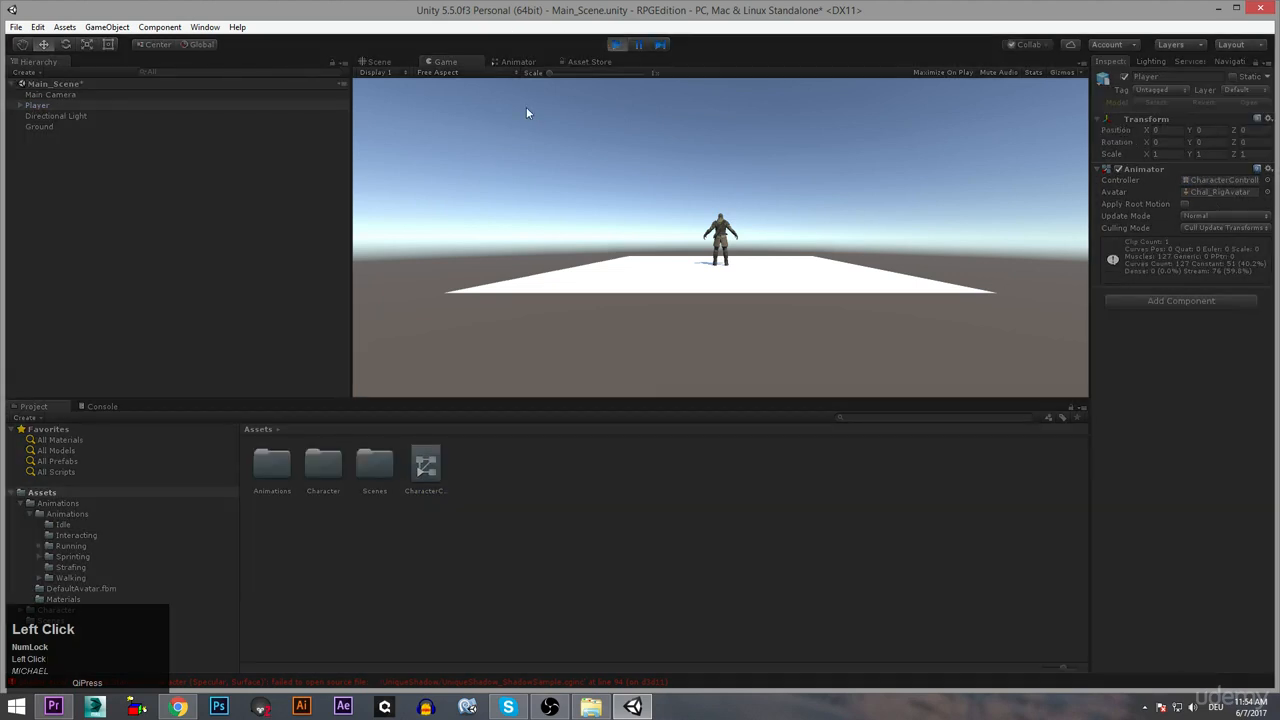
left_click(377, 61)
left_click(899, 219)
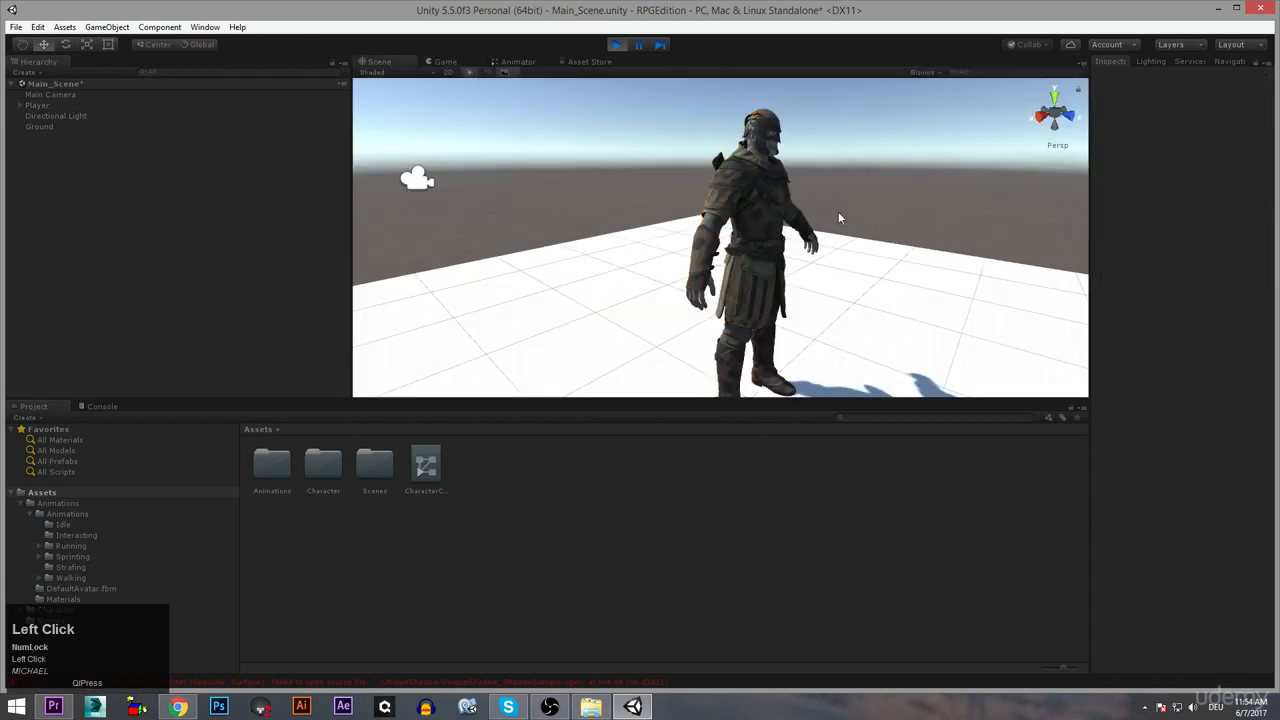
left_click_drag(840, 217, 780, 228, "alt")
left_click(619, 46)
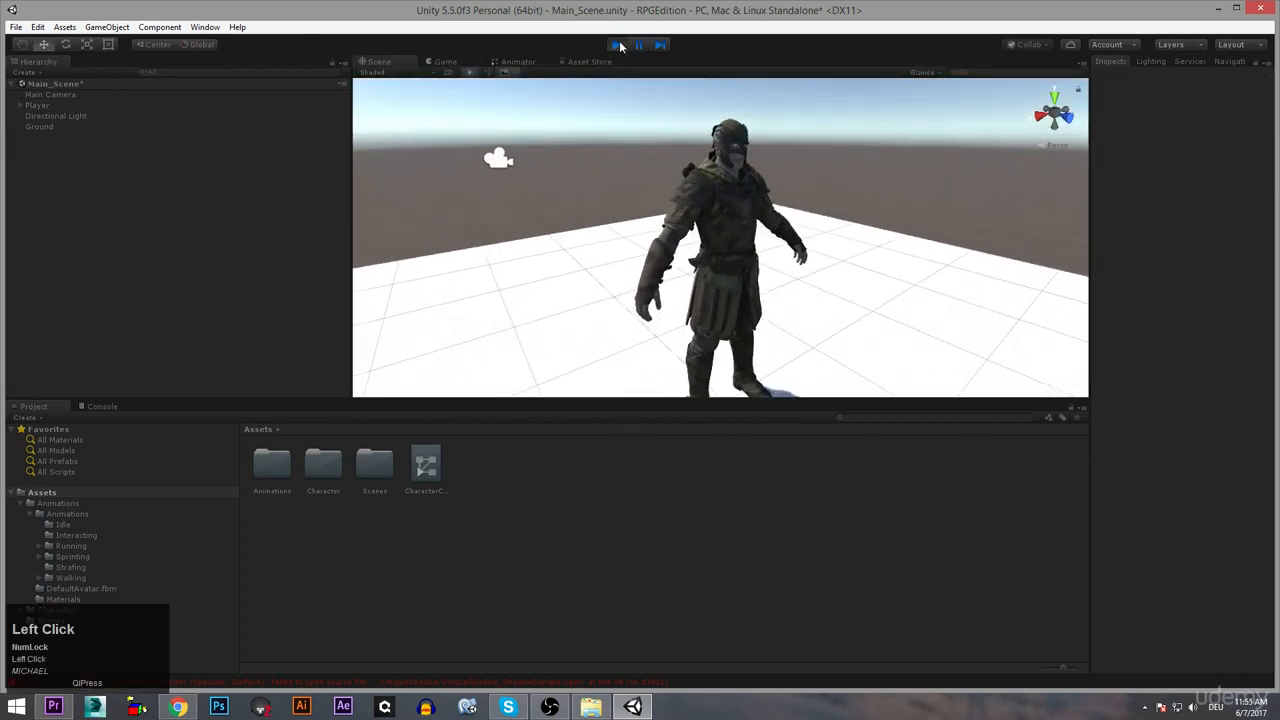
Check the CharacterController asset and the Player's Animator settings, and open the Character folder in Assets
left_click(438, 472)
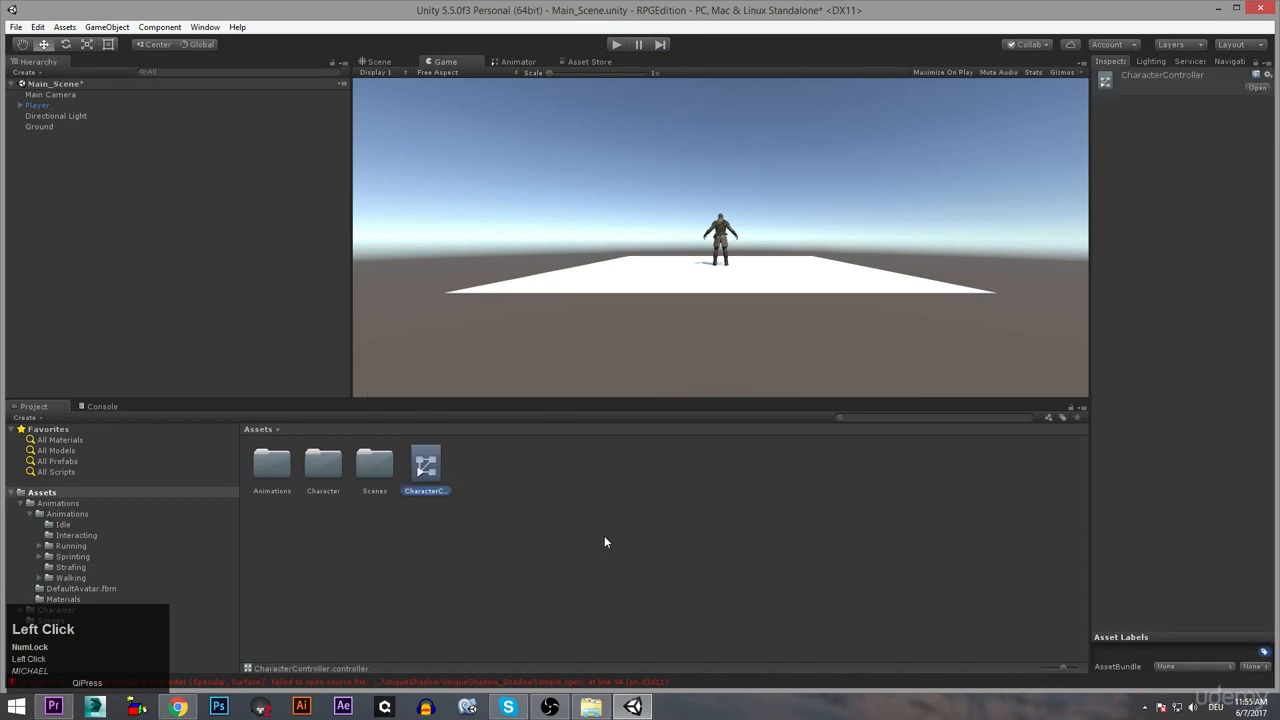
left_click(43, 107)
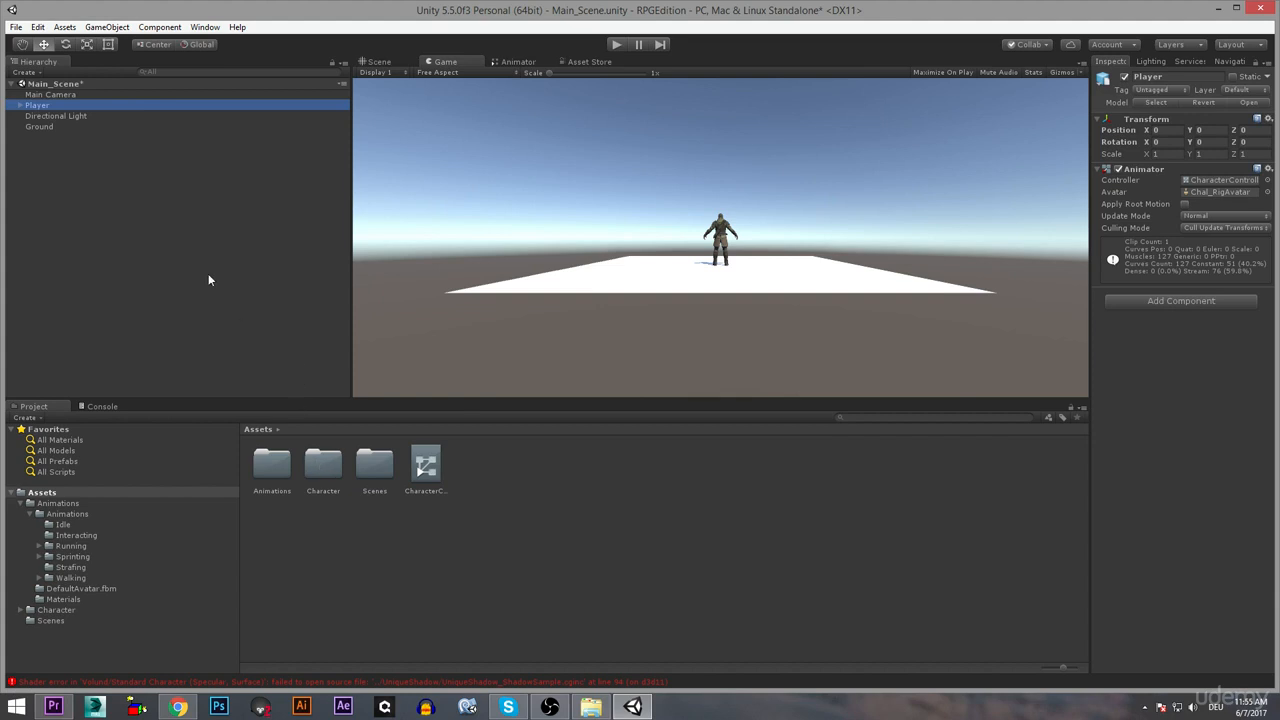
double_click(331, 471)
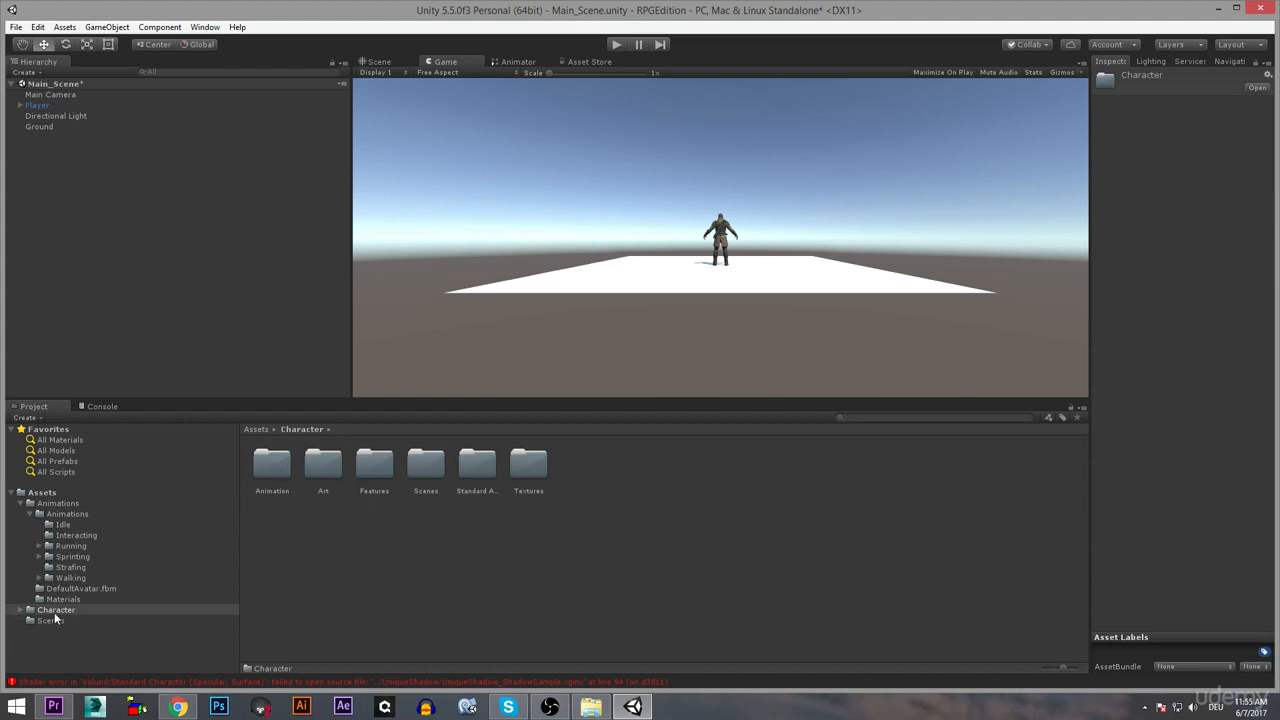
Set the rig animation type of the Chal_Rig model in the Art/Characters/Challenger folder to Humanoid and apply the import settings
double_click(320, 465)
double_click(273, 464)
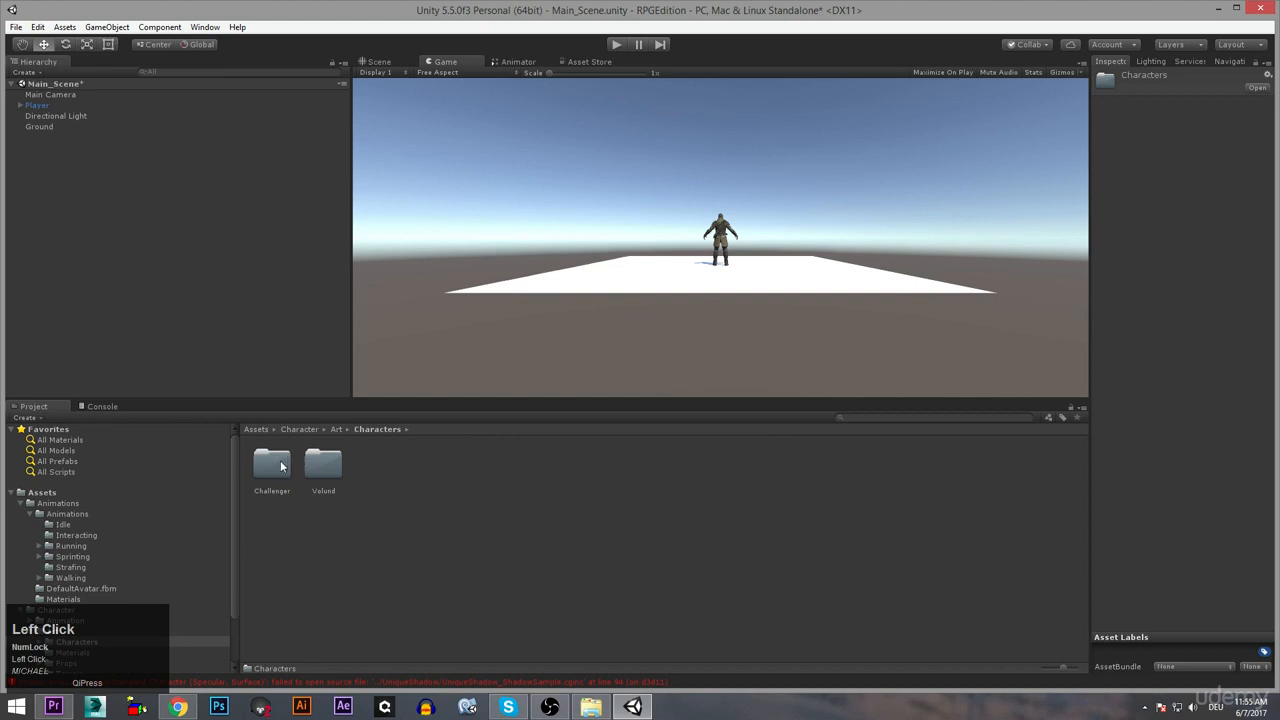
double_click(279, 465)
left_click(425, 466)
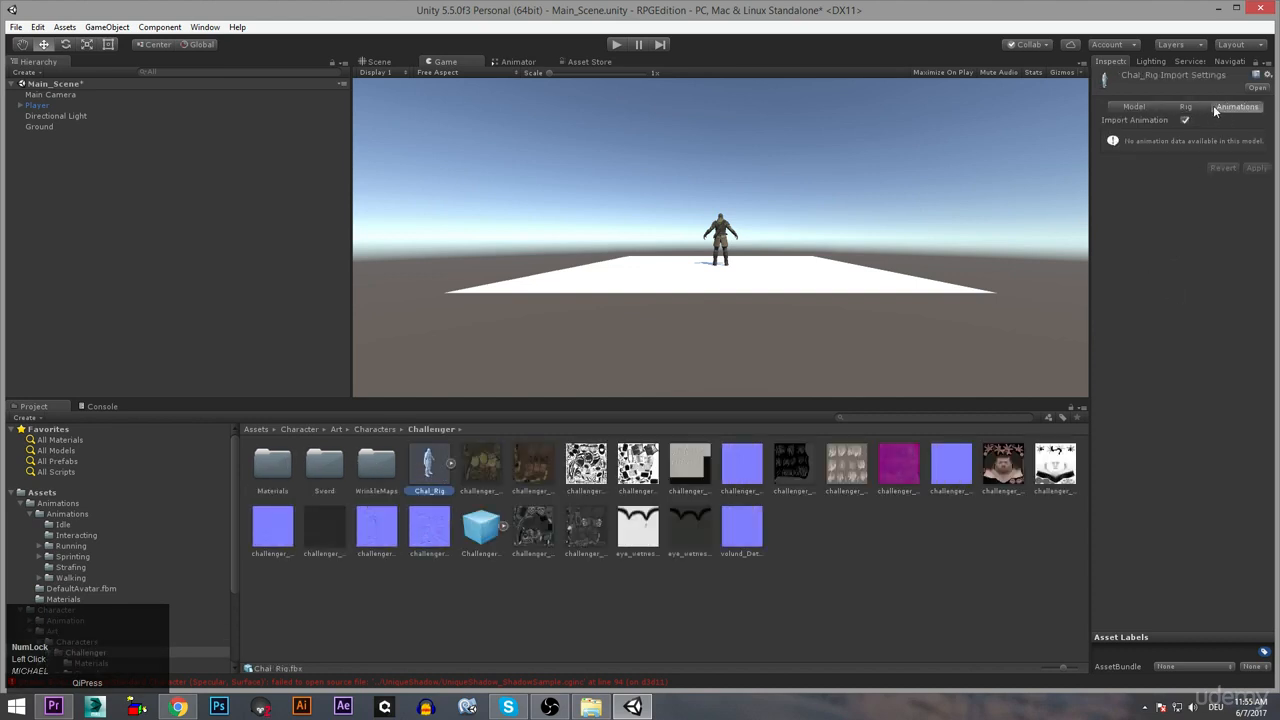
left_click(1184, 108)
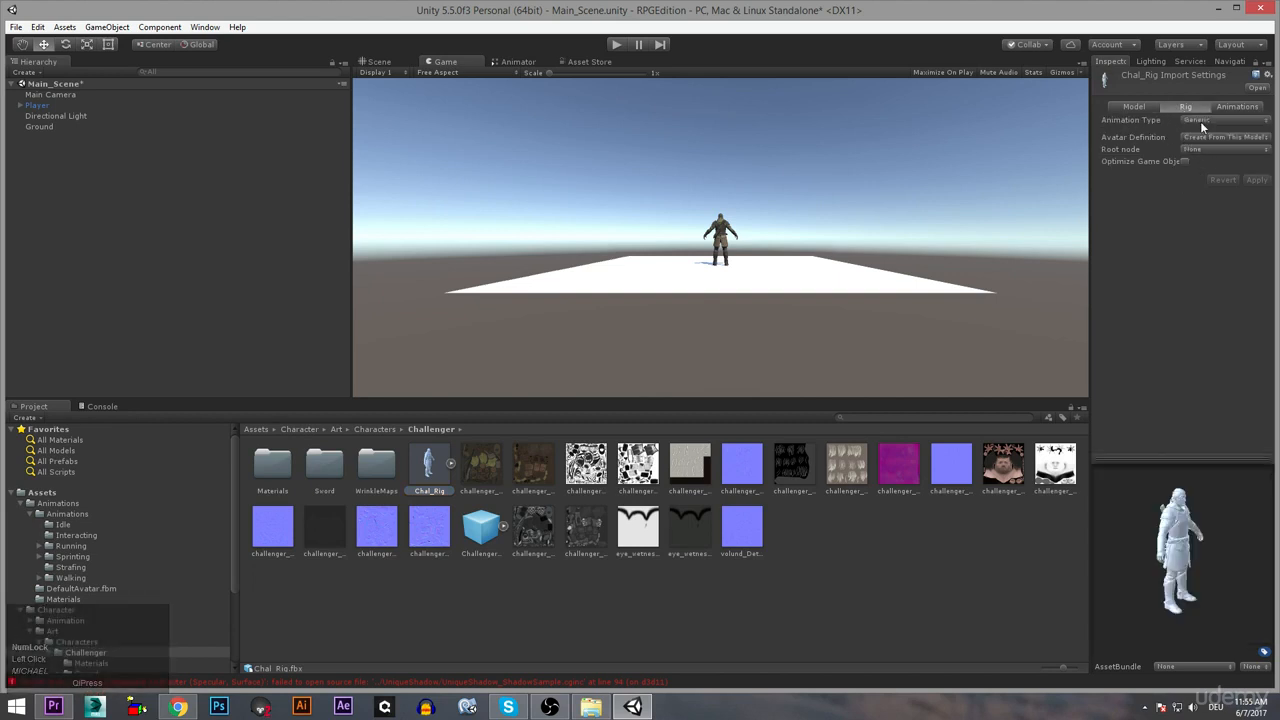
left_click(1205, 119)
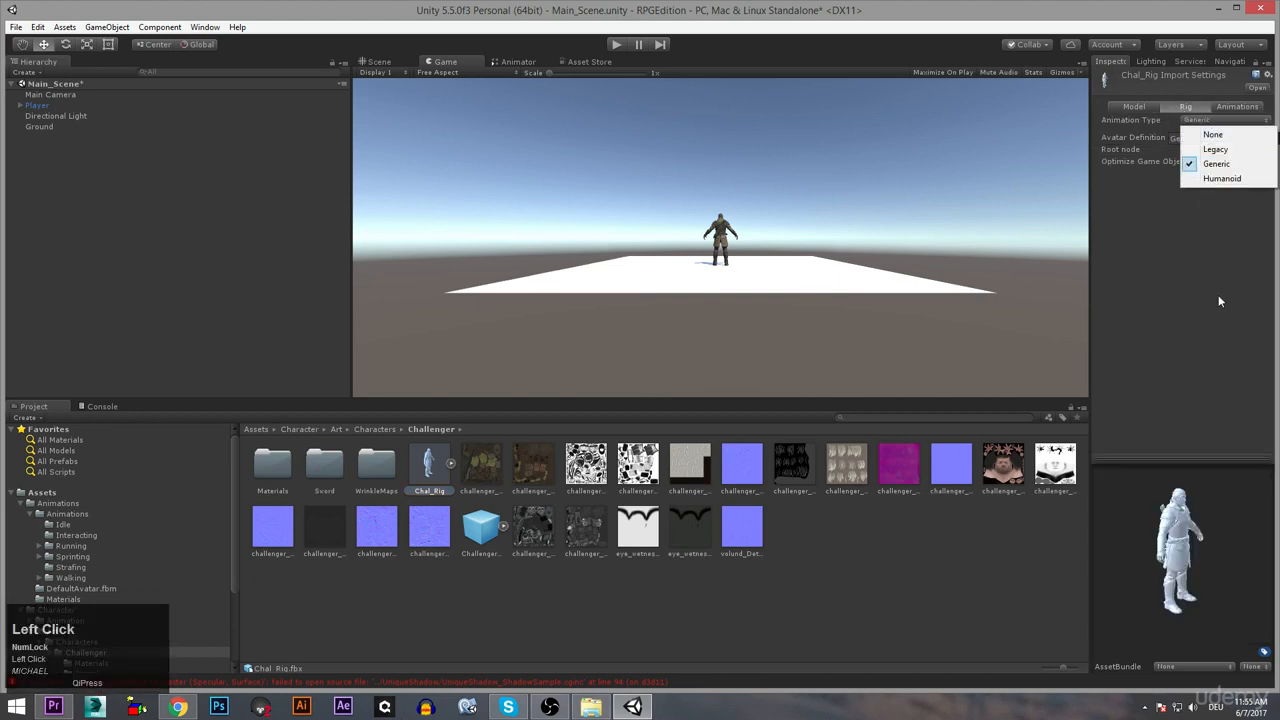
left_click(1222, 179)
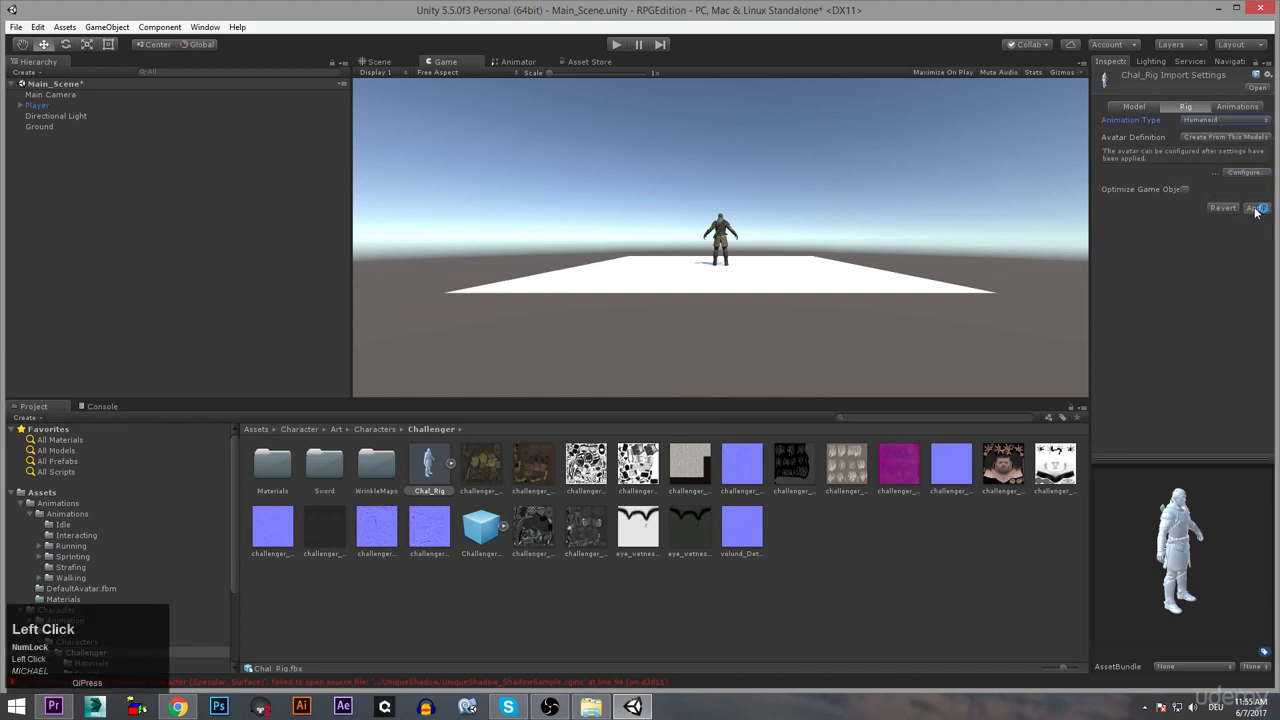
left_click(1256, 208)
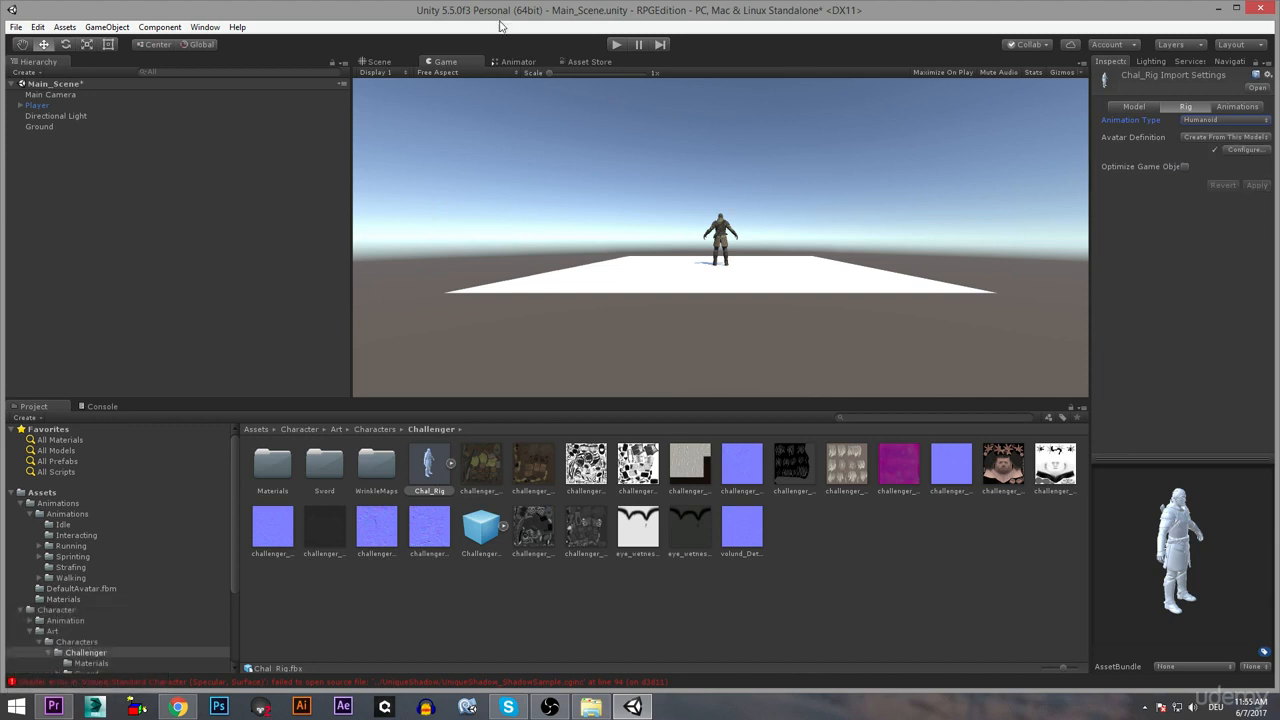
Run the scene and check the character's idle animation up close in the scene view
left_click(617, 44)
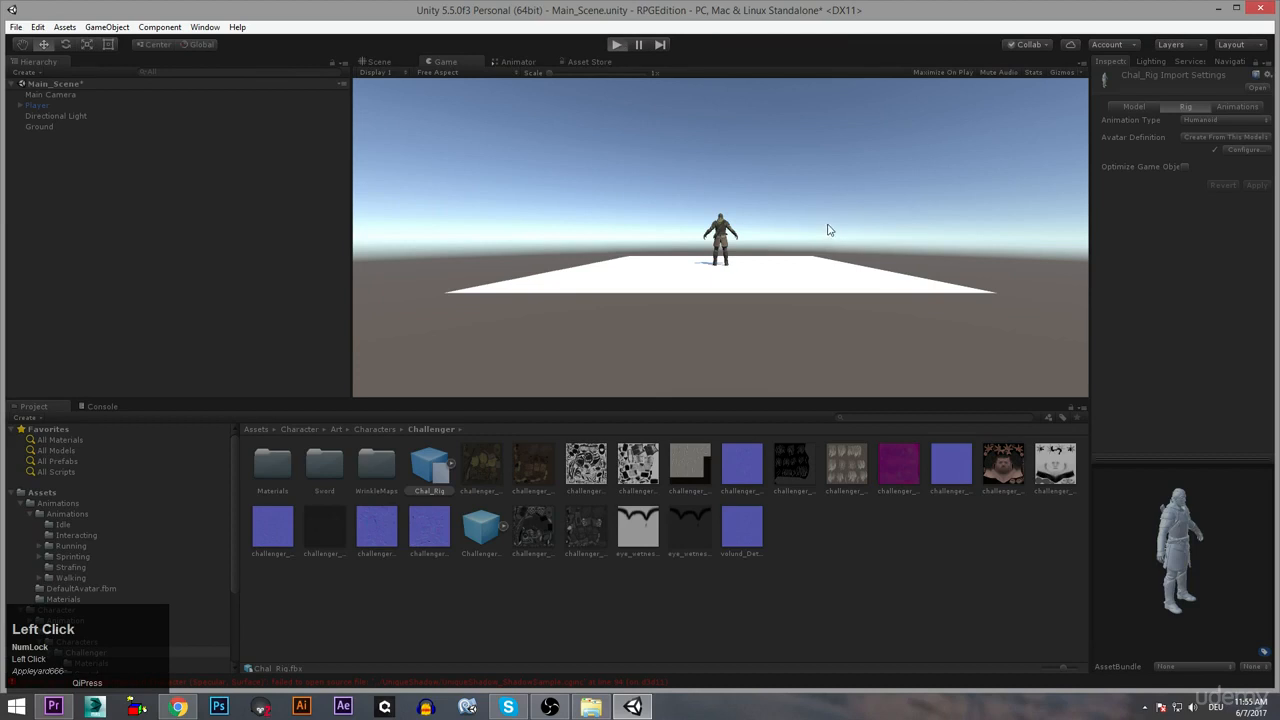
left_click(376, 61)
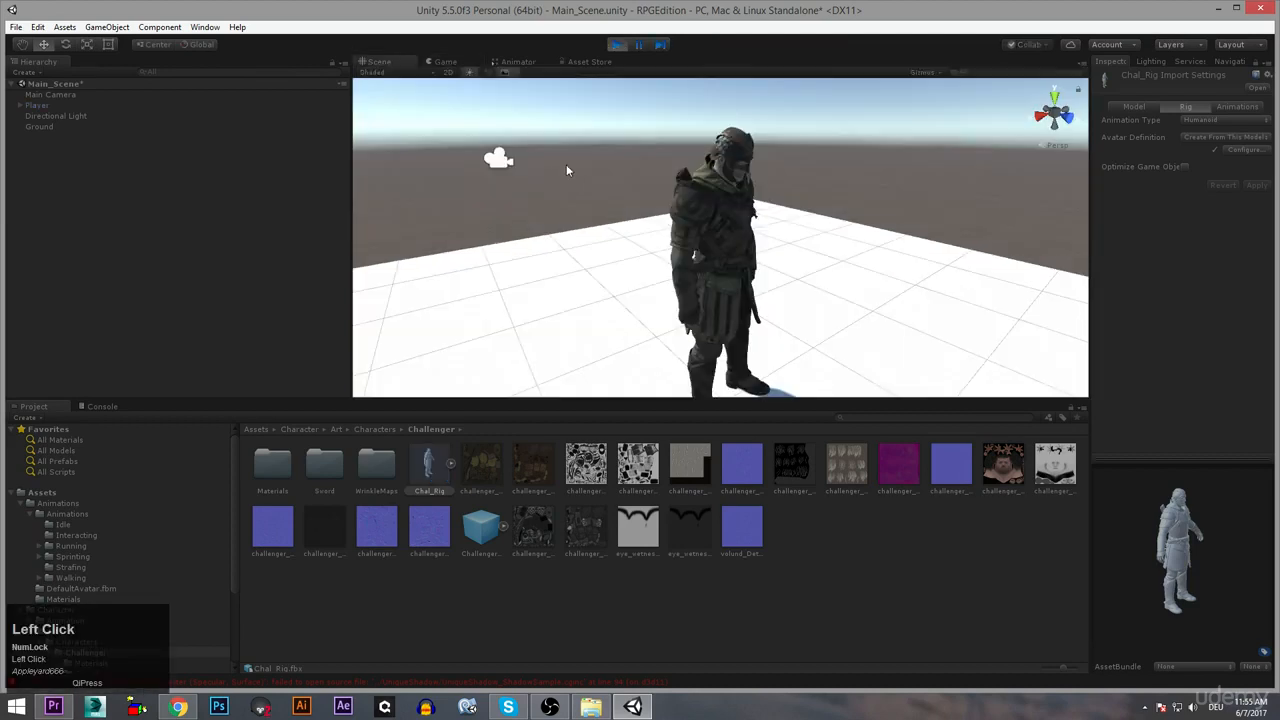
mouse_move(869, 214)
left_mouse_down("alt")
mouse_move(734, 197)
mouse_move(866, 204)
left_mouse_up("alt")
middle_click_drag(866, 204, 862, 180, "alt")
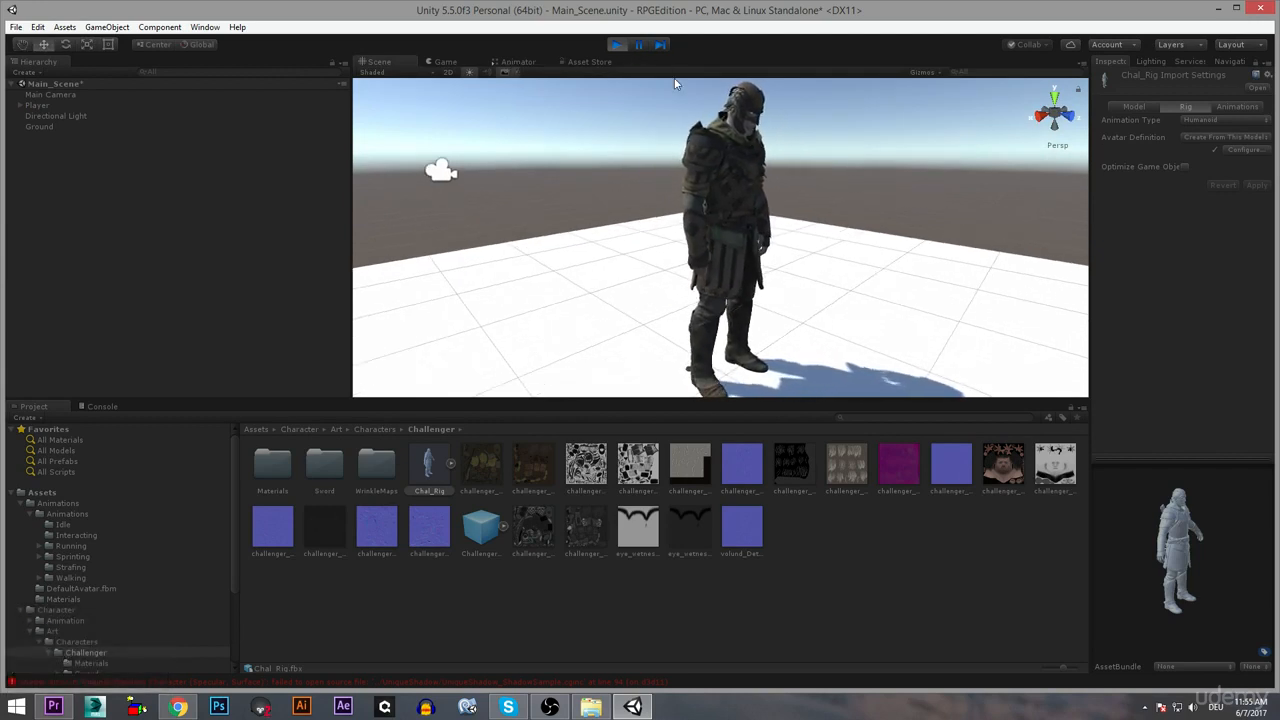
Inspect the IdleR_To_IdleL_2 state in CharacterController's state graph while the scene is running
left_click(512, 62)
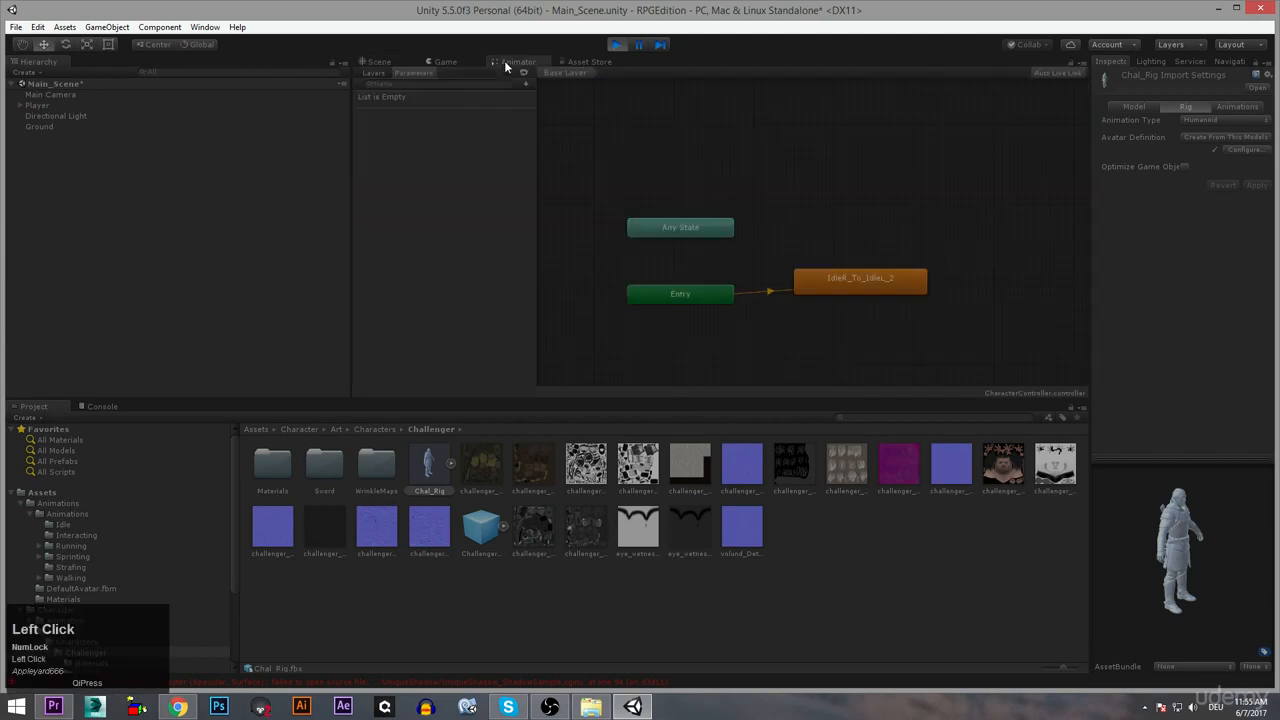
middle_click_drag(848, 226, 794, 204, "alt")
left_click_drag(792, 208, 885, 228, "alt")
mouse_move(882, 285)
left_mouse_down()
mouse_move(871, 254)
mouse_move(865, 276)
left_mouse_up()
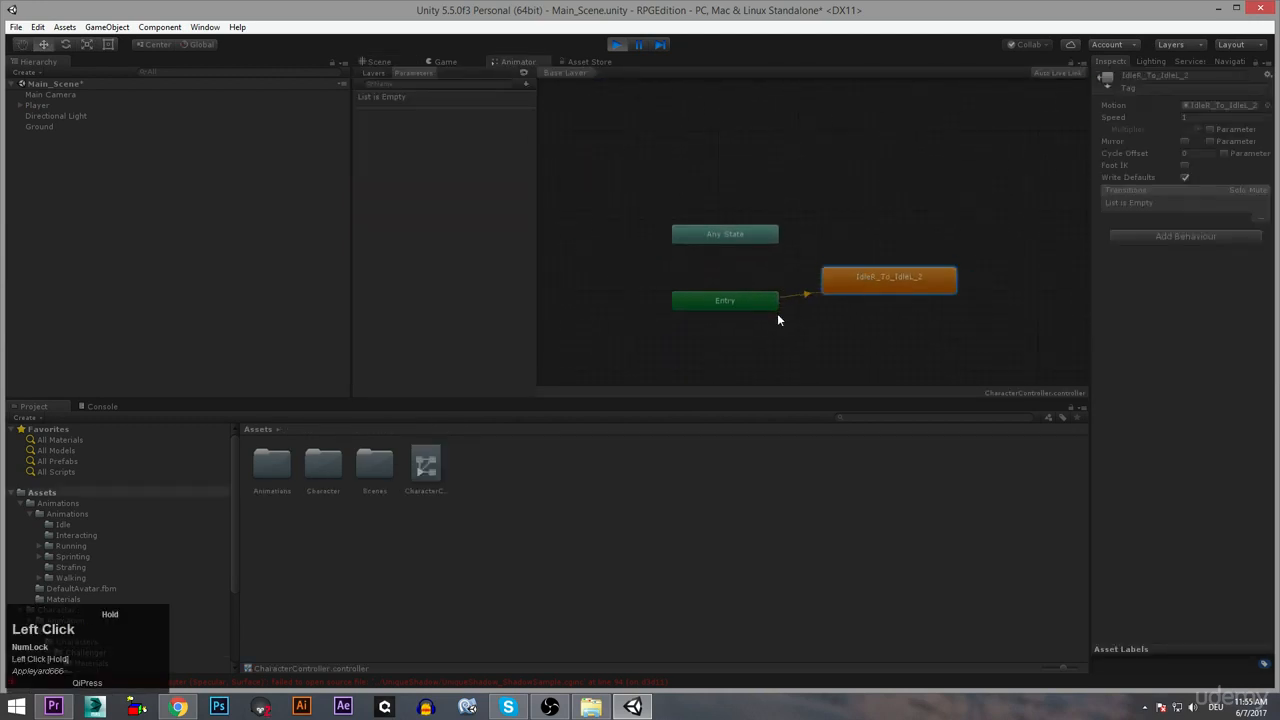
Check the animated character from several angles in the scene view, stop play mode, and return to CharacterController's state graph
left_click(378, 61)
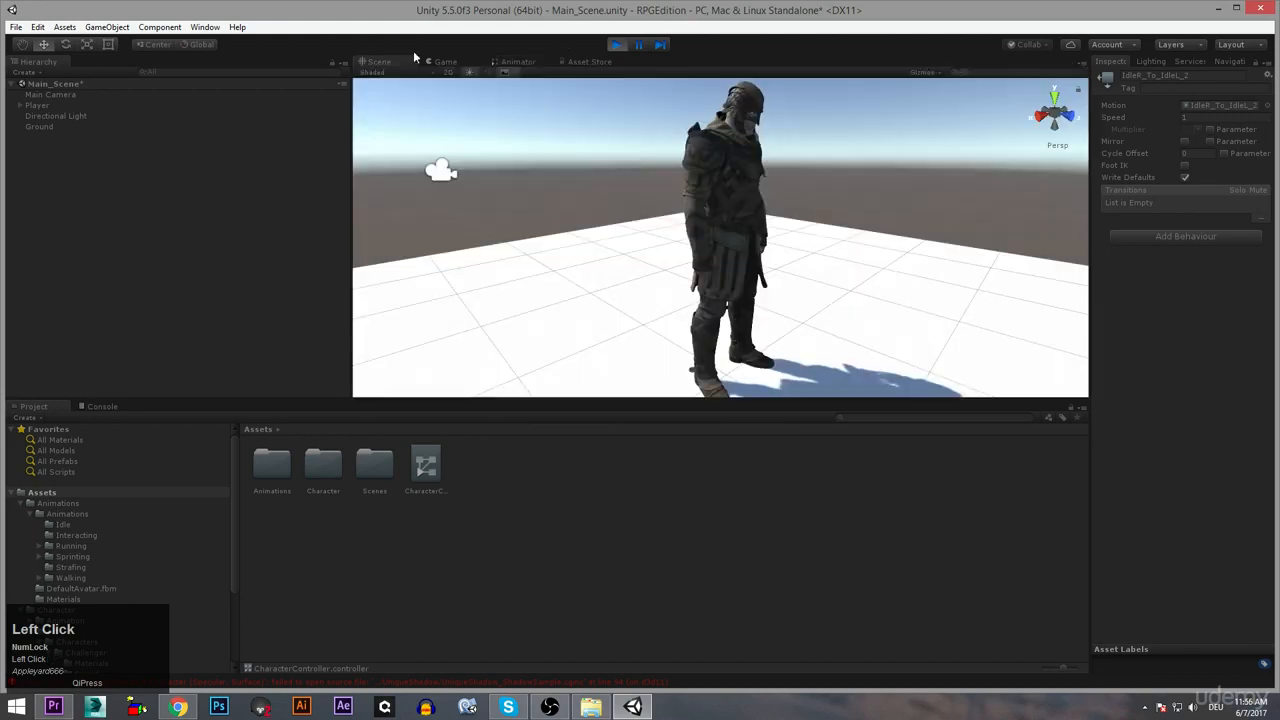
left_click_drag(837, 200, 666, 87, "alt")
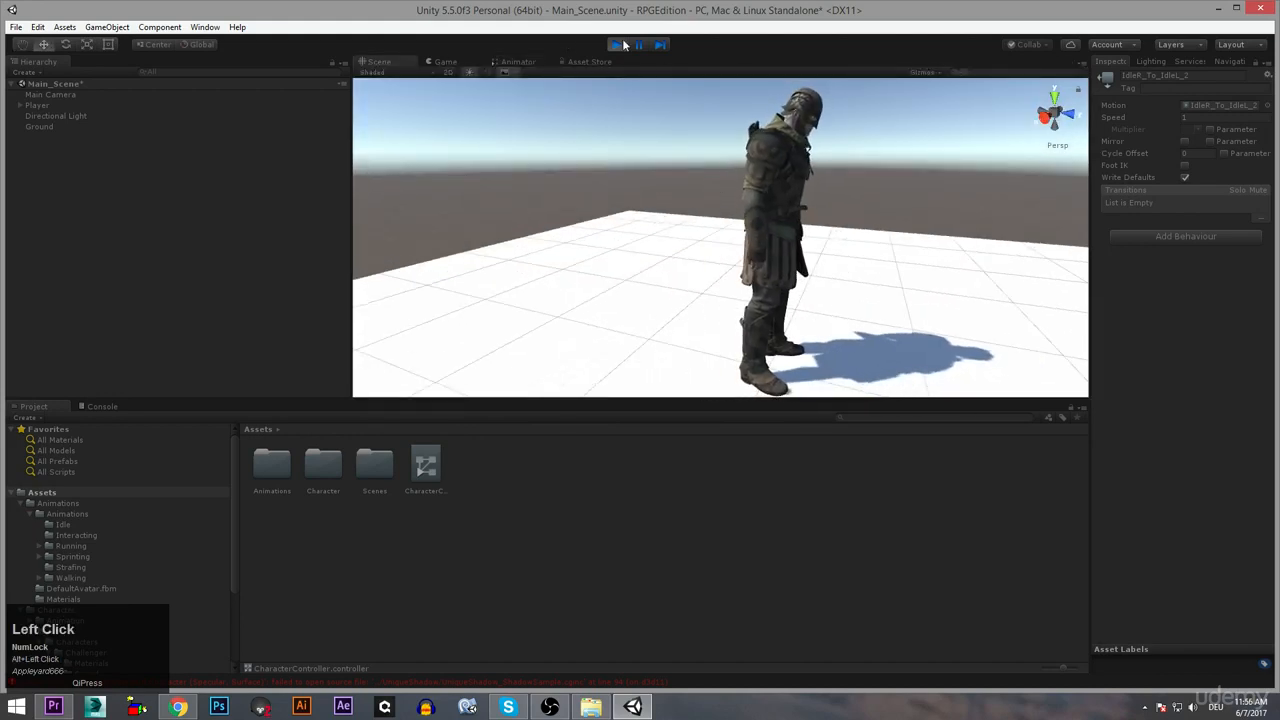
left_click_drag(841, 208, 728, 208, "alt")
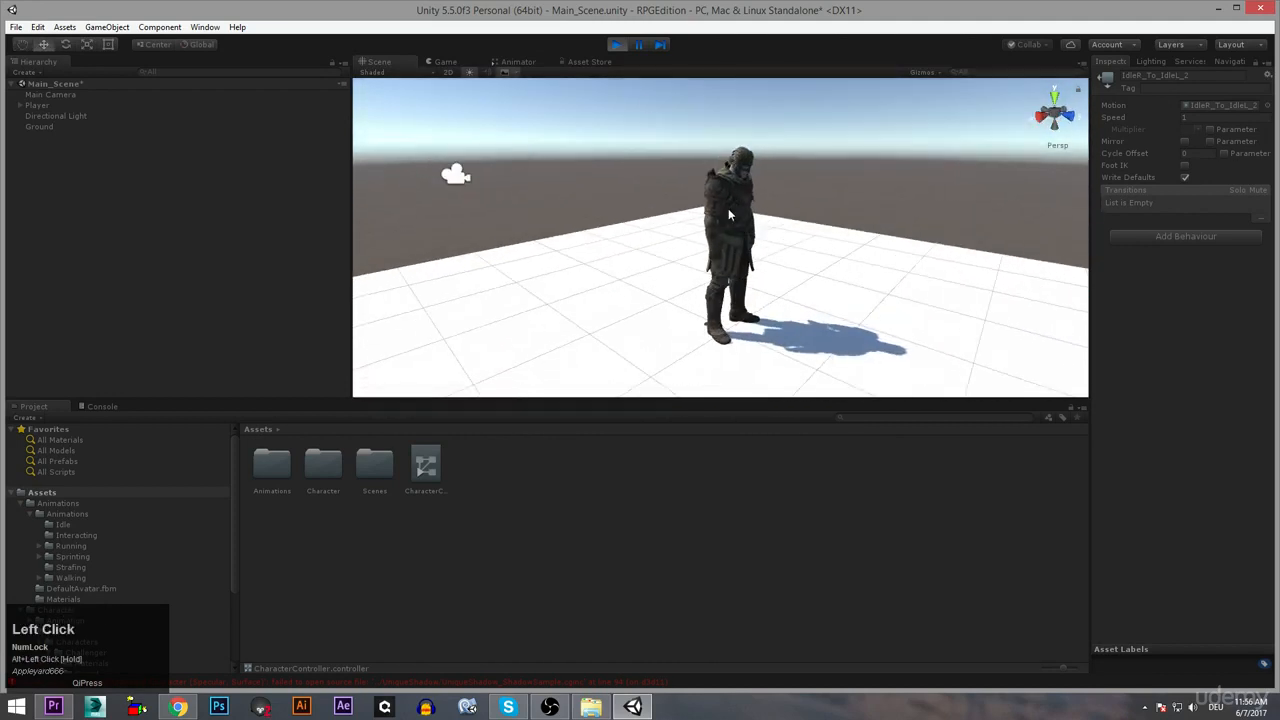
left_click(616, 45)
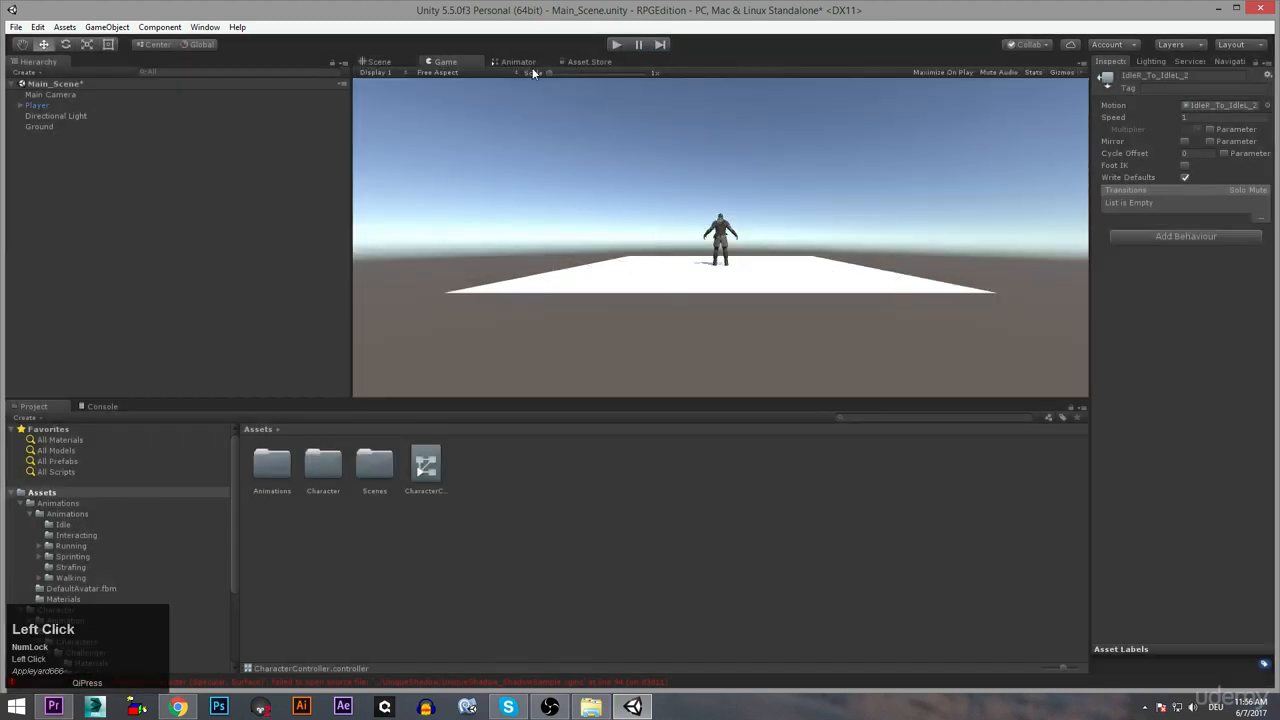
left_click(519, 62)
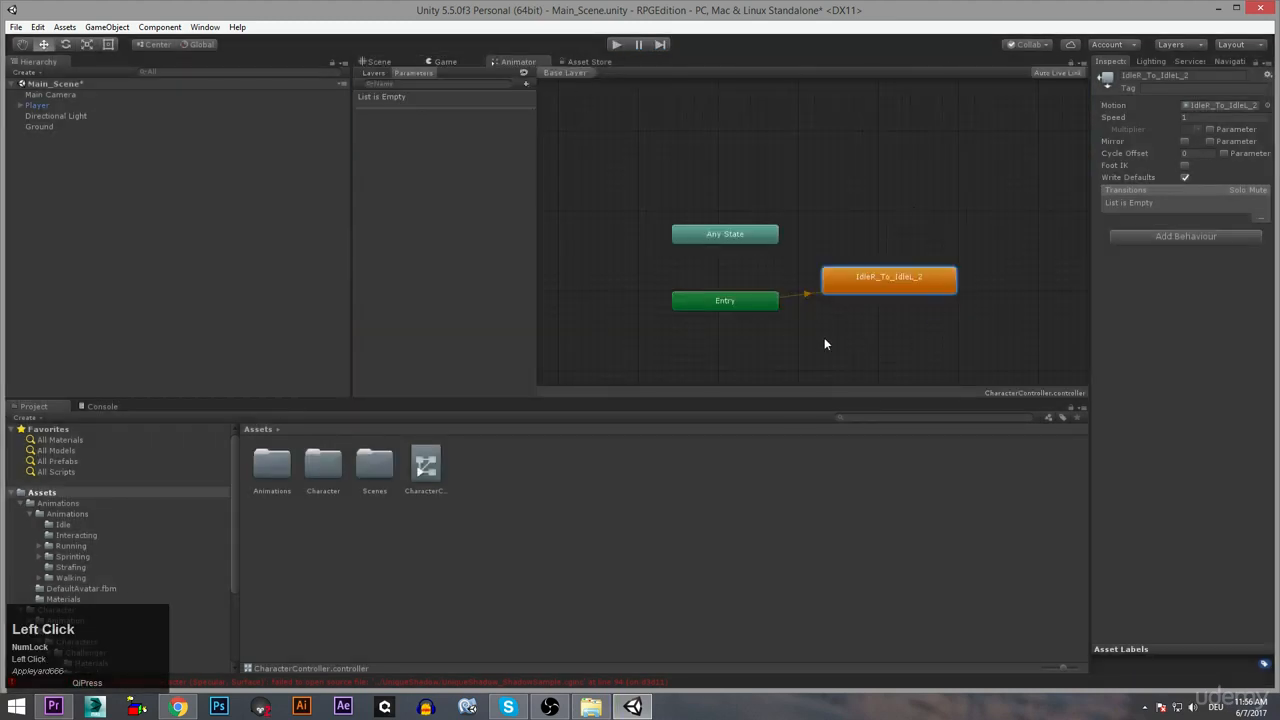